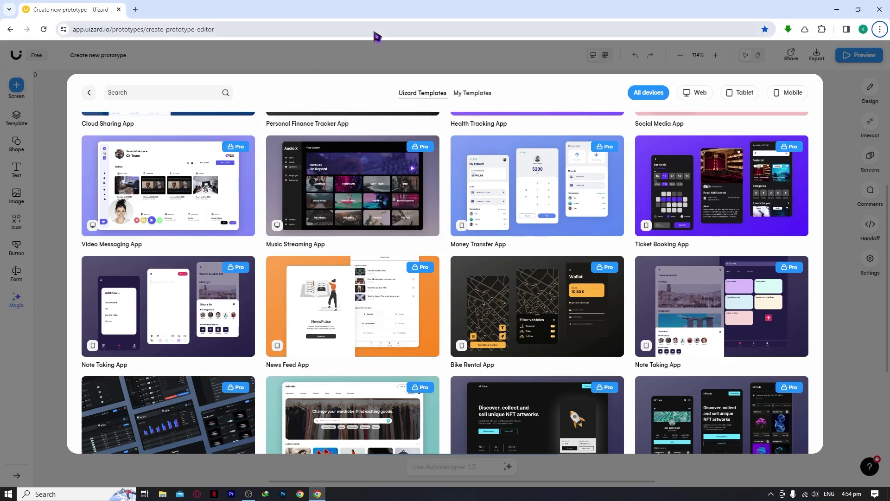
Browse the All Templates gallery and open the IBM Carbon Cloud Dashboard template preview.
{"action": "scroll", "coordinate": [375, 212], "scroll_direction": "up", "scroll_amount": 5}
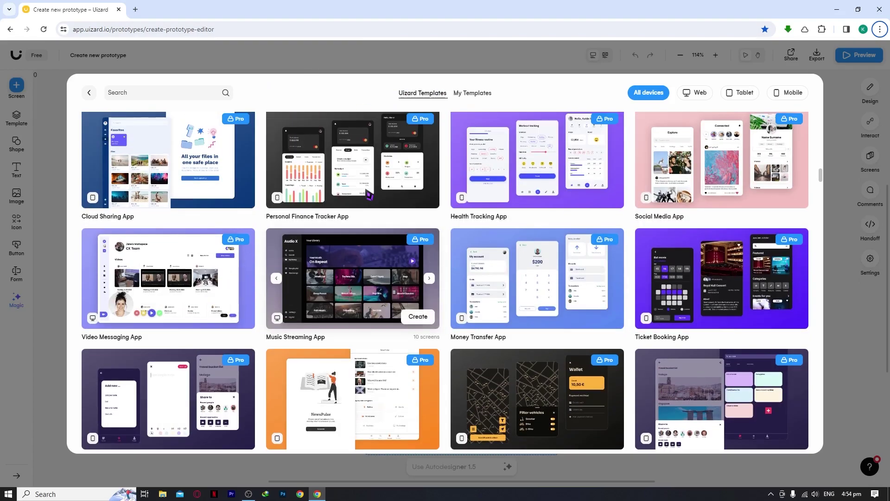
{"action": "scroll", "coordinate": [375, 212], "scroll_direction": "up", "scroll_amount": 15}
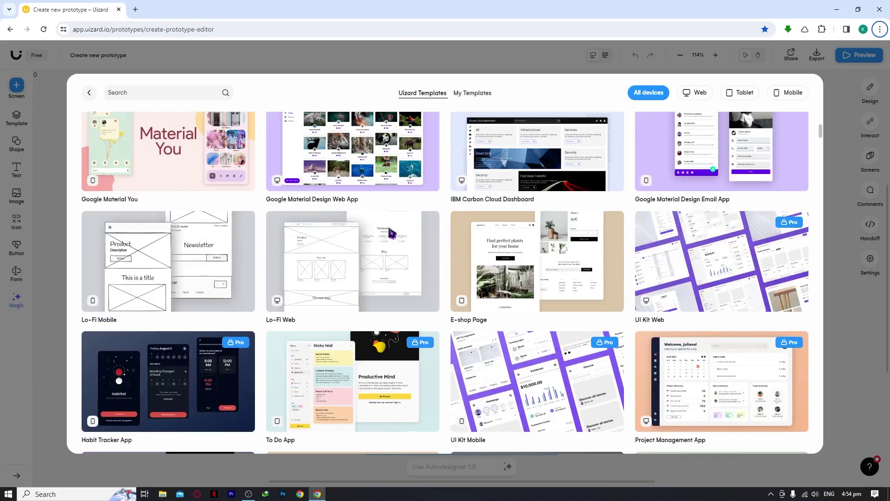
{"action": "scroll", "coordinate": [393, 233], "scroll_direction": "up", "scroll_amount": 2}
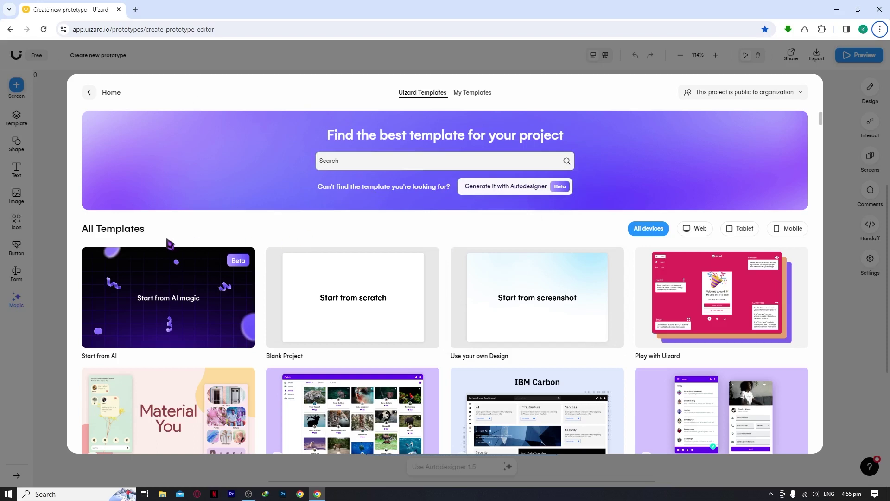
{"action": "mouse_move", "coordinate": [123, 269]}
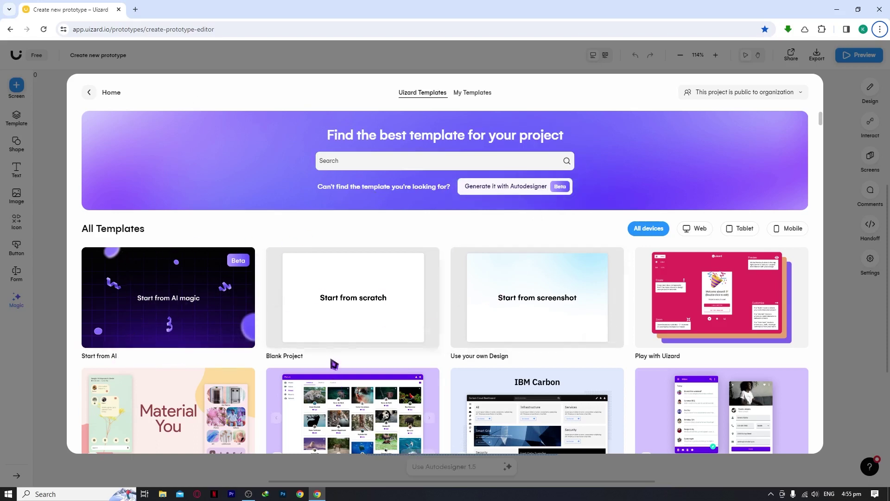
{"action": "mouse_move", "coordinate": [525, 353]}
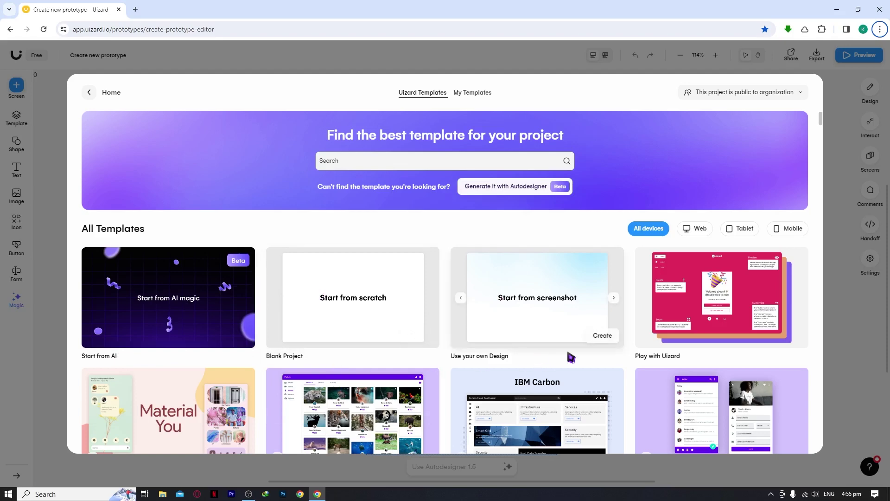
{"action": "scroll", "coordinate": [572, 357], "scroll_direction": "down", "scroll_amount": 4}
{"action": "scroll", "coordinate": [448, 370], "scroll_direction": "up", "scroll_amount": 2}
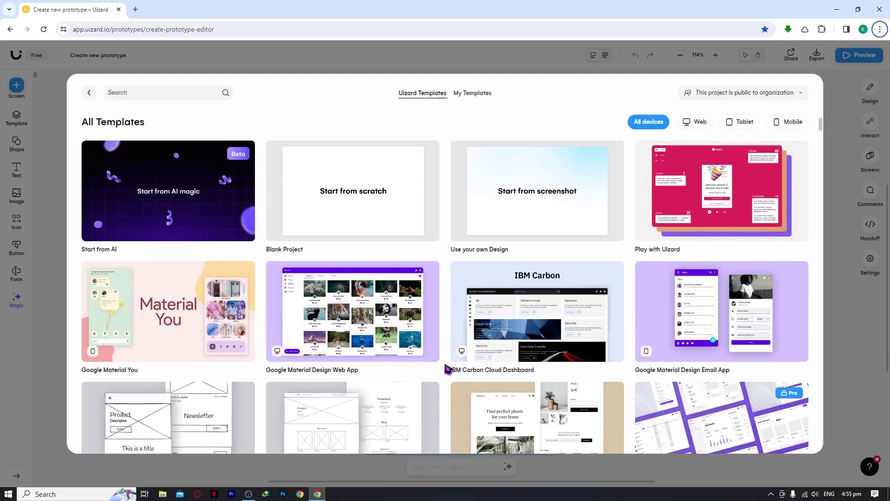
{"action": "scroll", "coordinate": [447, 370], "scroll_direction": "up", "scroll_amount": 2}
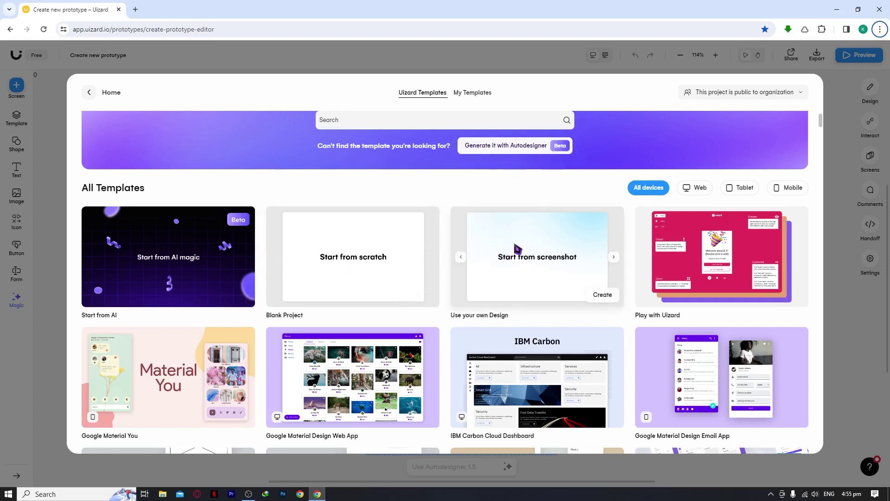
{"action": "scroll", "coordinate": [516, 250], "scroll_direction": "up", "scroll_amount": 1}
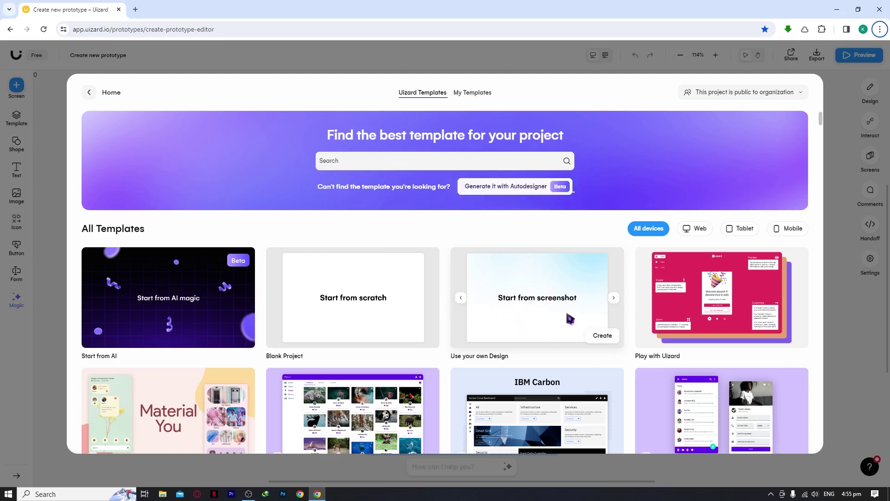
{"action": "scroll", "coordinate": [527, 322], "scroll_direction": "down", "scroll_amount": 1}
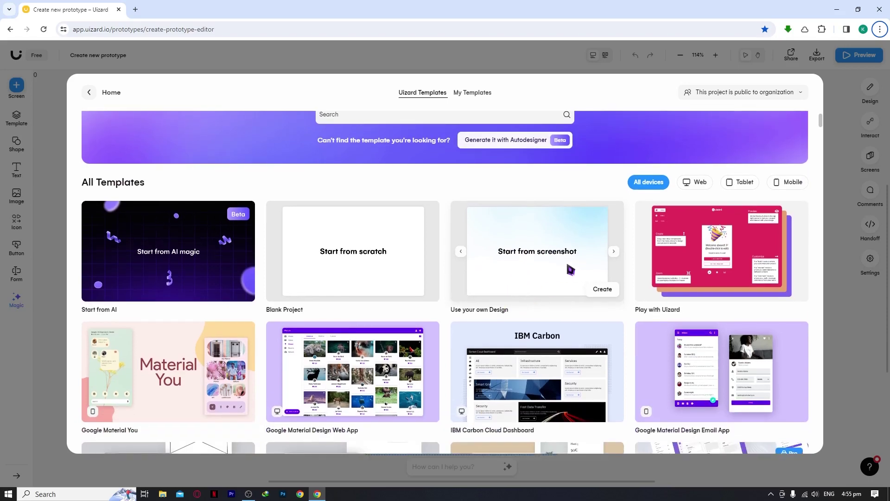
{"action": "scroll", "coordinate": [580, 268], "scroll_direction": "down", "scroll_amount": 1}
{"action": "scroll", "coordinate": [583, 266], "scroll_direction": "up", "scroll_amount": 2}
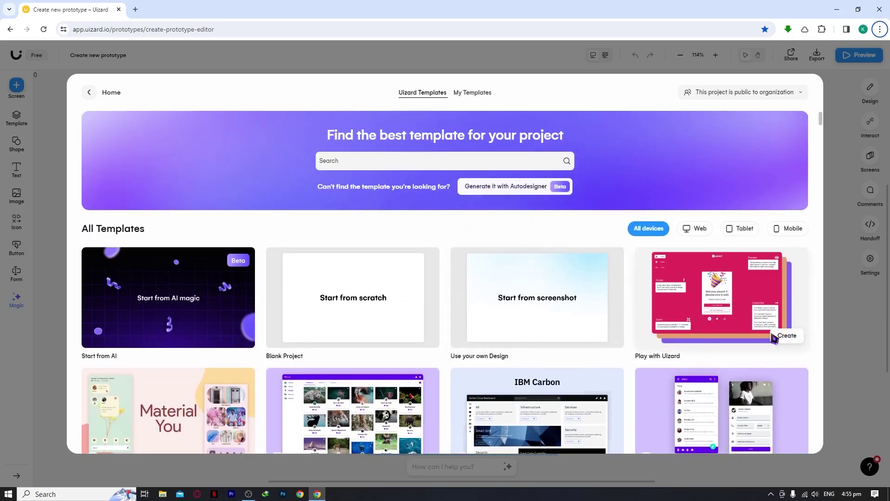
{"action": "scroll", "coordinate": [748, 329], "scroll_direction": "down", "scroll_amount": 5}
{"action": "scroll", "coordinate": [372, 263], "scroll_direction": "down", "scroll_amount": 9}
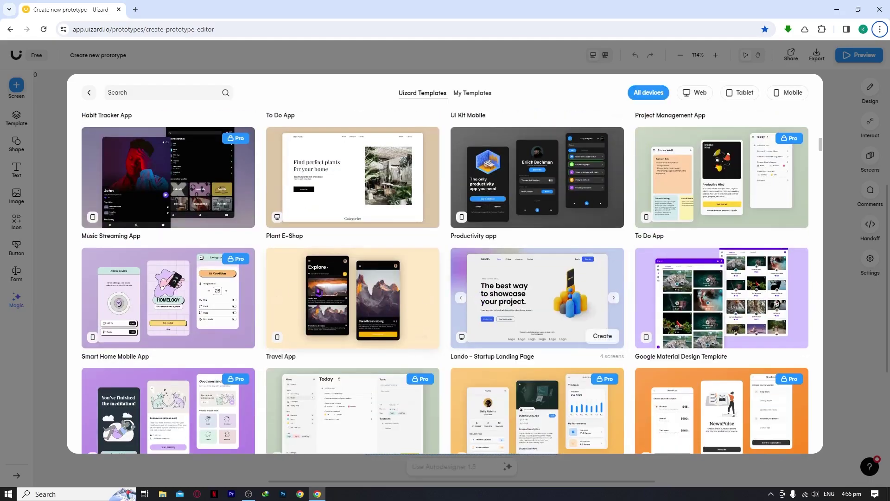
{"action": "scroll", "coordinate": [372, 263], "scroll_direction": "down", "scroll_amount": 5}
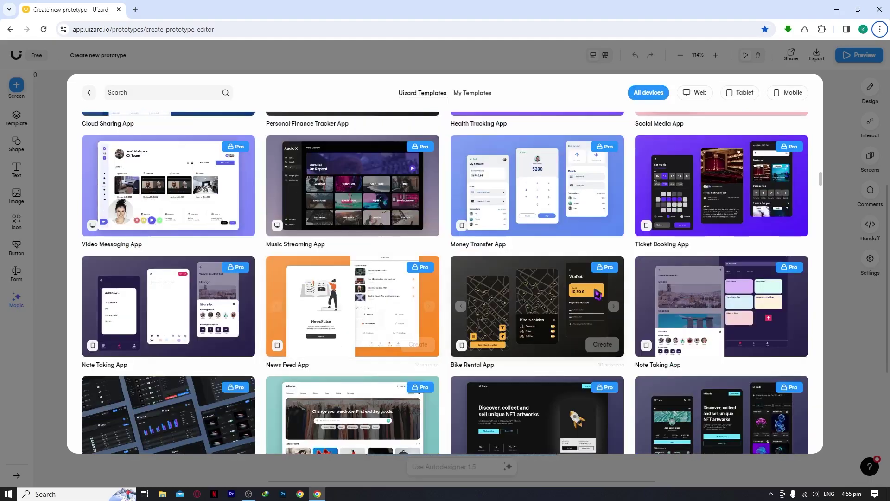
{"action": "scroll", "coordinate": [483, 287], "scroll_direction": "down", "scroll_amount": 3}
{"action": "scroll", "coordinate": [483, 288], "scroll_direction": "down", "scroll_amount": 4}
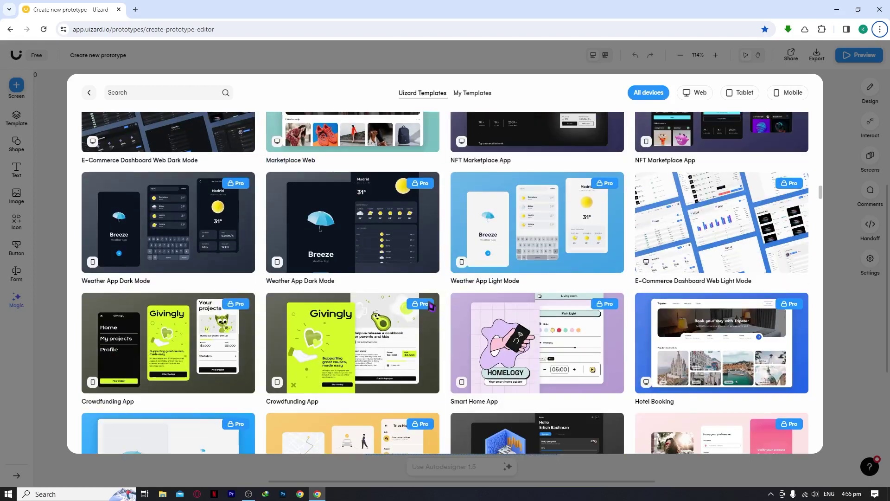
{"action": "scroll", "coordinate": [292, 260], "scroll_direction": "up", "scroll_amount": 4}
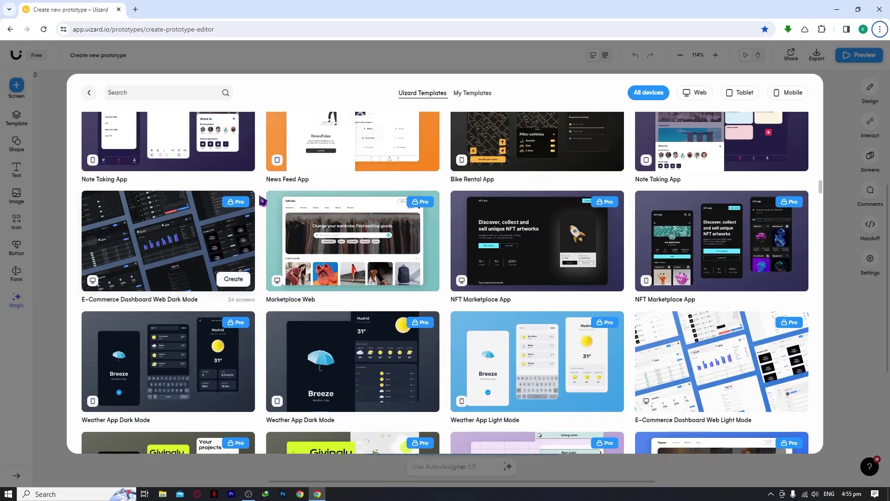
{"action": "scroll", "coordinate": [388, 230], "scroll_direction": "down", "scroll_amount": 3}
{"action": "scroll", "coordinate": [388, 231], "scroll_direction": "down", "scroll_amount": 5}
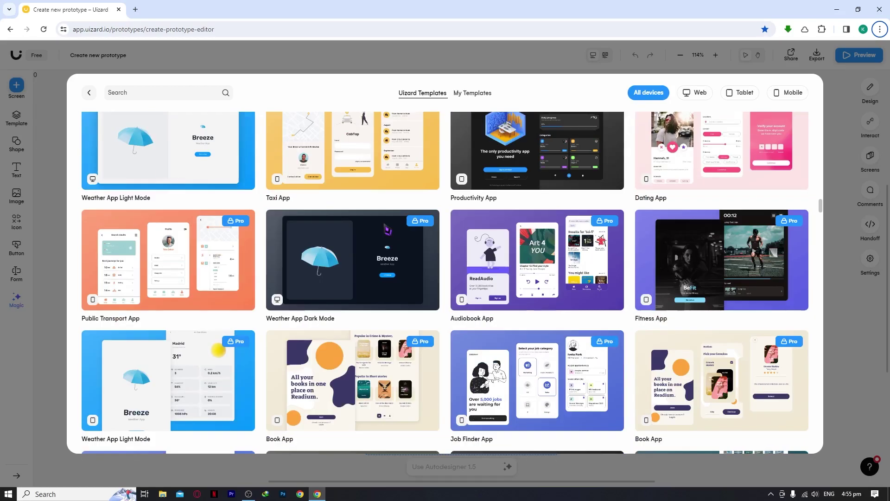
{"action": "scroll", "coordinate": [396, 234], "scroll_direction": "up", "scroll_amount": 12}
{"action": "scroll", "coordinate": [396, 234], "scroll_direction": "up", "scroll_amount": 10}
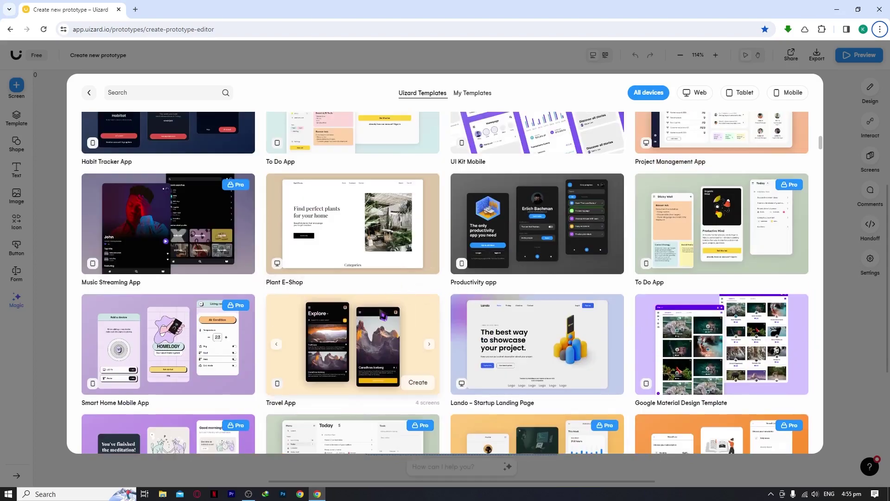
{"action": "scroll", "coordinate": [364, 320], "scroll_direction": "up", "scroll_amount": 5}
{"action": "scroll", "coordinate": [366, 319], "scroll_direction": "up", "scroll_amount": 6}
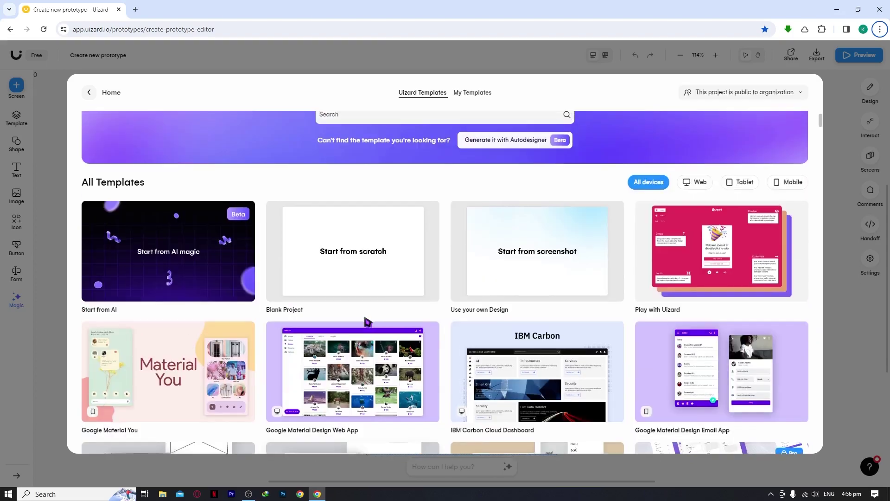
{"action": "scroll", "coordinate": [358, 322], "scroll_direction": "down", "scroll_amount": 5}
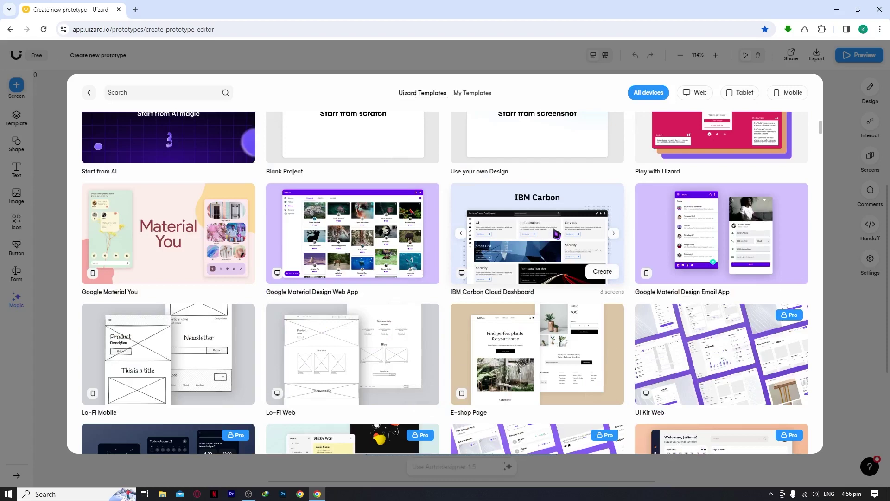
{"action": "left_click", "coordinate": [533, 232]}
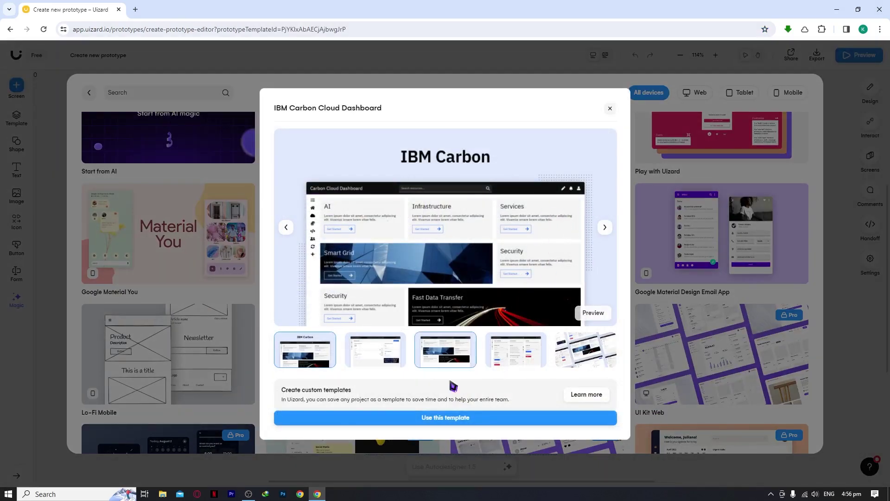
Create a new project from the IBM Carbon Cloud Dashboard template with 'Use this template'.
{"action": "left_click", "coordinate": [437, 424]}
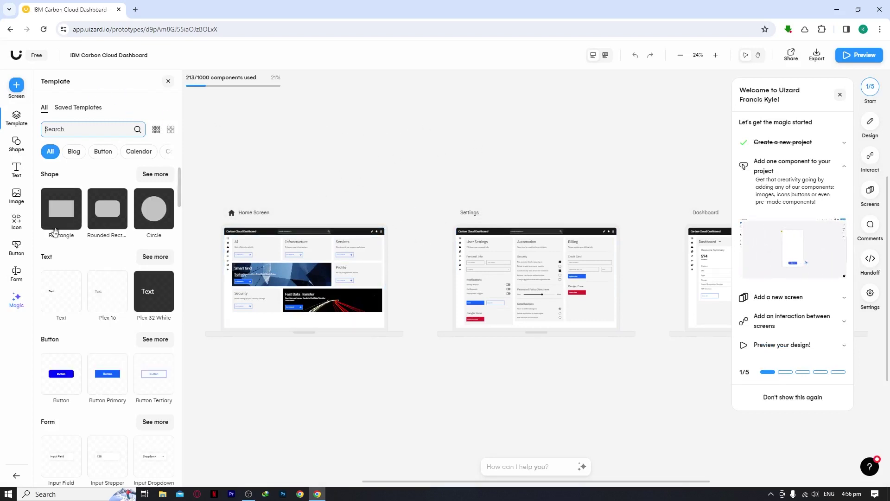
Show the Free plan notice (2-project limit, Pro features) from the top-left Free label.
{"action": "left_click", "coordinate": [636, 120]}
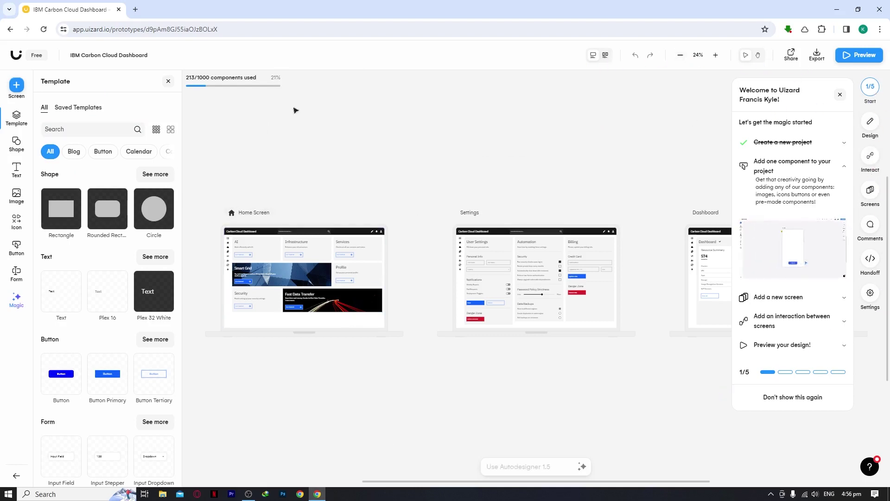
{"action": "right_click", "coordinate": [37, 60]}
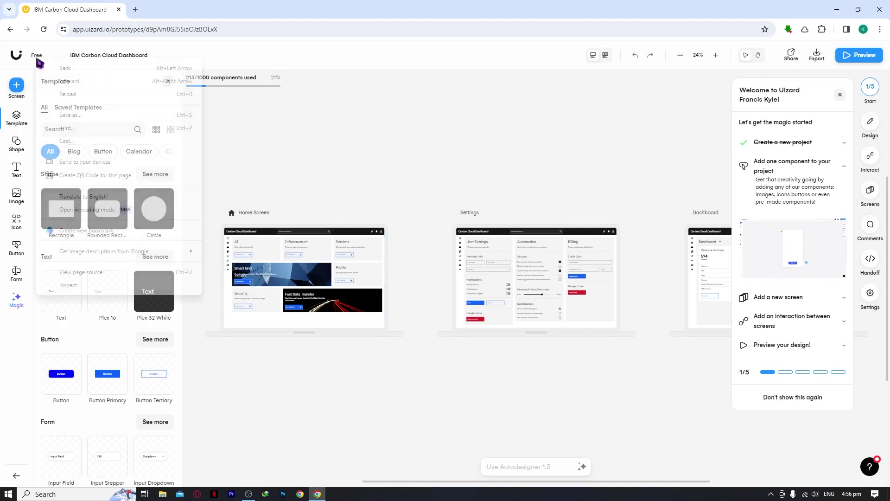
{"action": "left_click", "coordinate": [37, 55]}
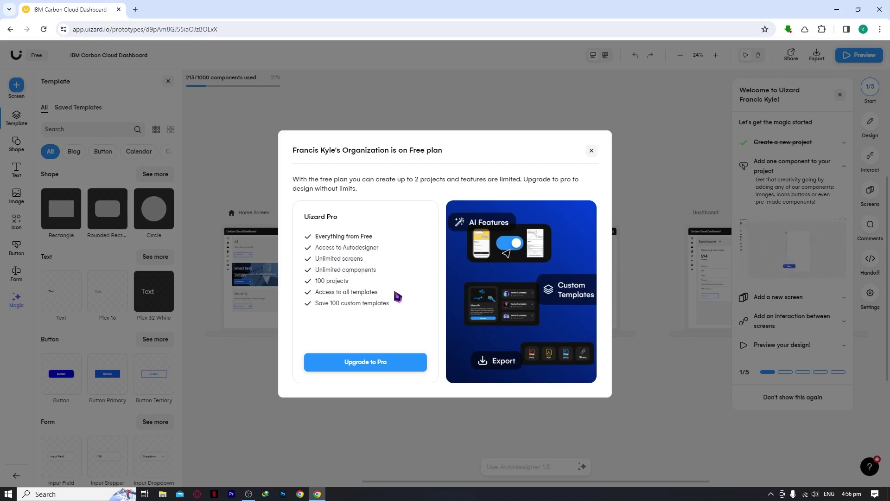
Compare Pro at $19 monthly versus $12 yearly, settle on yearly, and open the pricing page.
{"action": "left_click", "coordinate": [388, 367]}
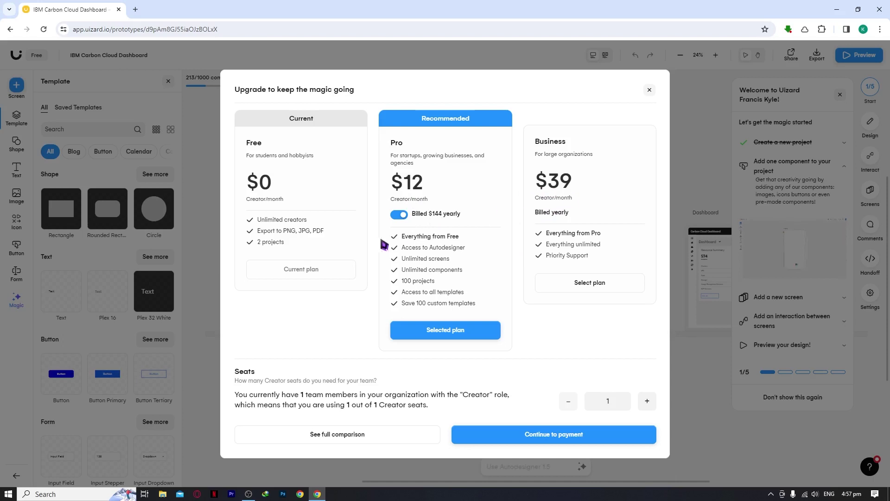
{"action": "left_click", "coordinate": [399, 215]}
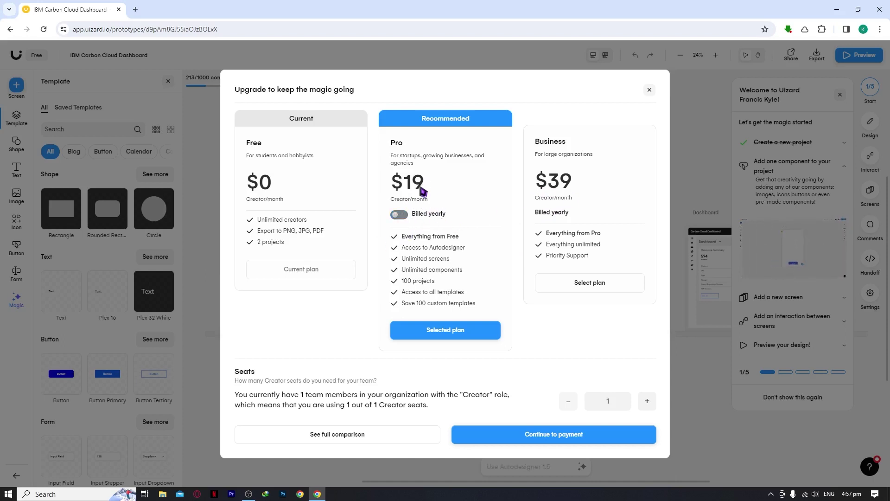
{"action": "left_click", "coordinate": [406, 215]}
{"action": "left_click", "coordinate": [405, 215]}
{"action": "left_click", "coordinate": [398, 217]}
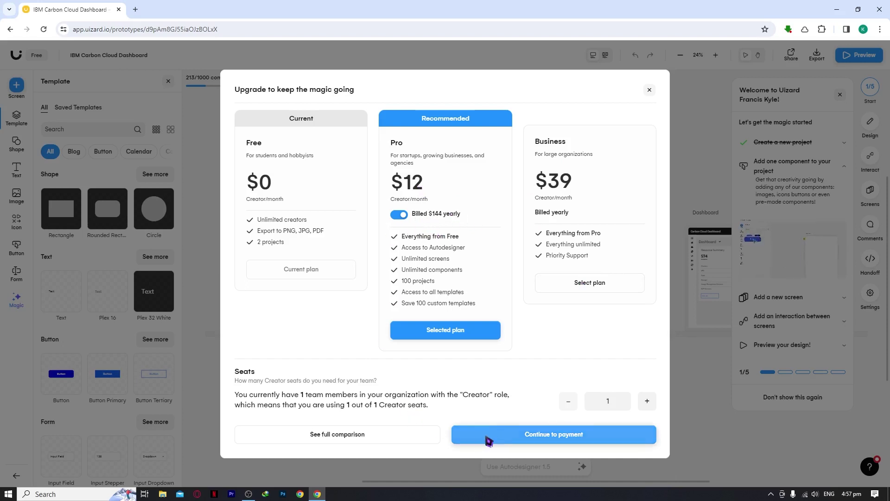
{"action": "left_click", "coordinate": [417, 434]}
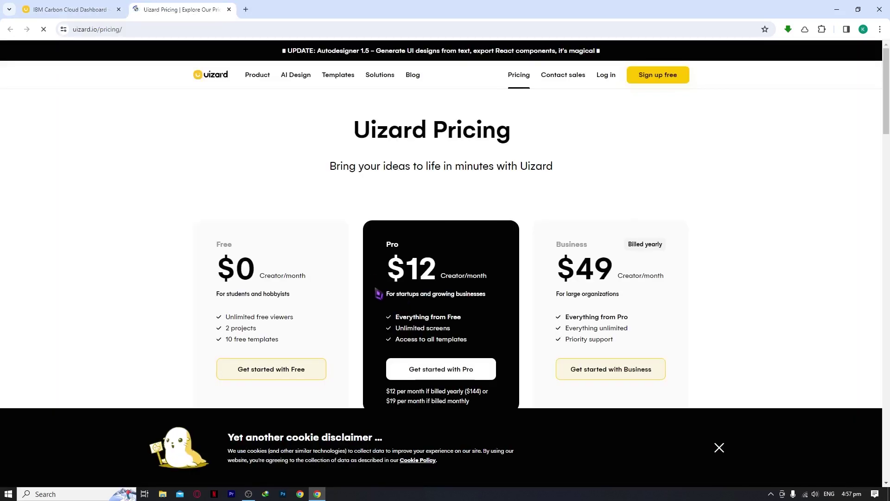
{"action": "scroll", "coordinate": [495, 254], "scroll_direction": "down", "scroll_amount": 6}
{"action": "scroll", "coordinate": [420, 242], "scroll_direction": "down", "scroll_amount": 3}
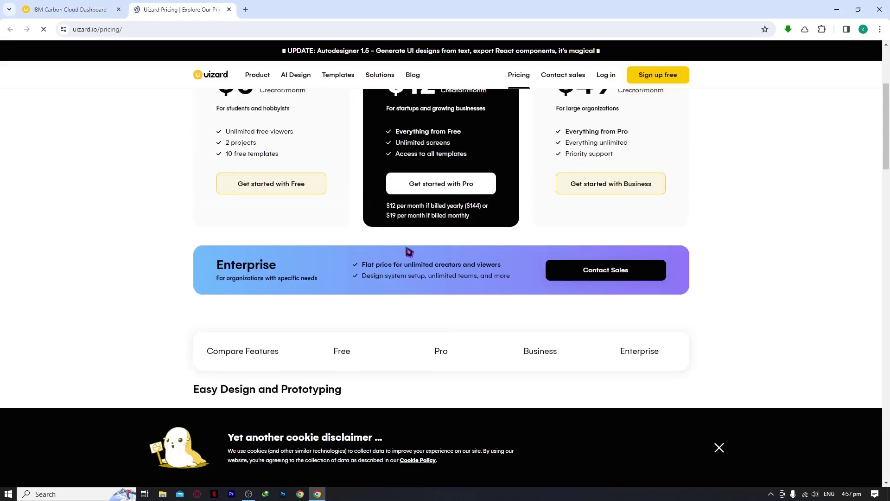
{"action": "scroll", "coordinate": [409, 252], "scroll_direction": "down", "scroll_amount": 8}
{"action": "scroll", "coordinate": [409, 251], "scroll_direction": "down", "scroll_amount": 3}
{"action": "scroll", "coordinate": [407, 252], "scroll_direction": "up", "scroll_amount": 5}
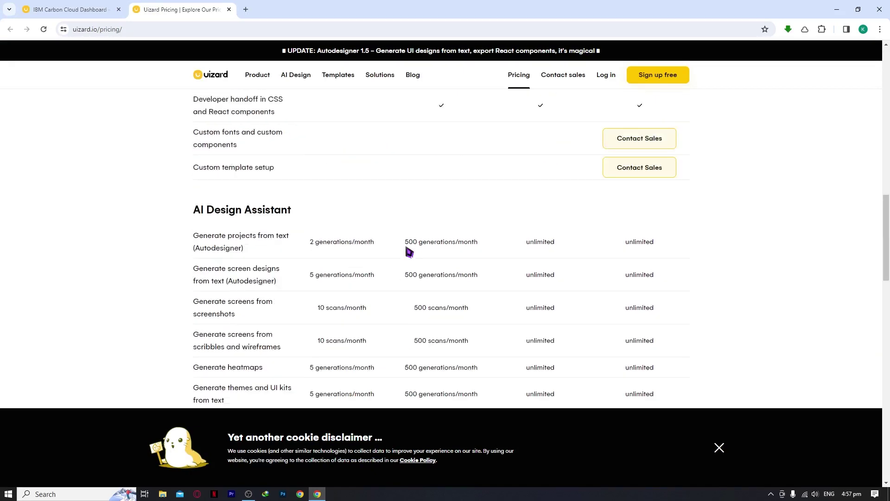
{"action": "left_click", "coordinate": [230, 10]}
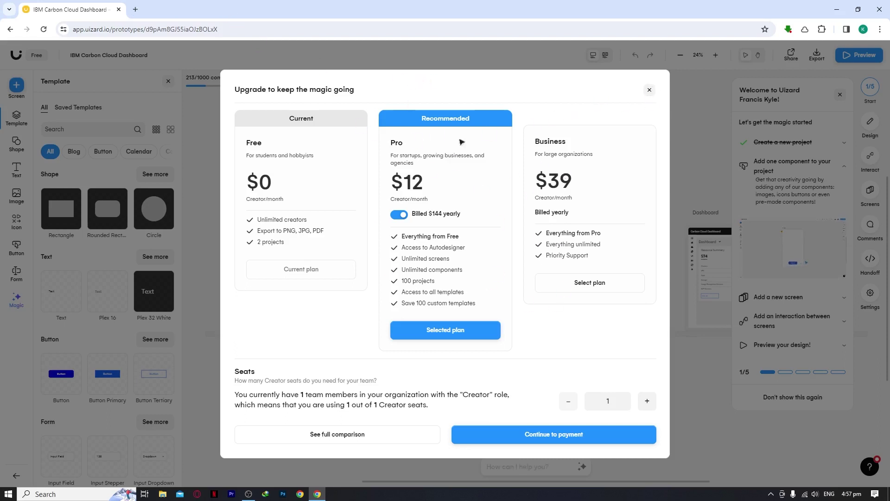
Close the upgrade dialog and welcome guide, then bring up the New Screen options panel.
{"action": "key", "text": "Escape"}
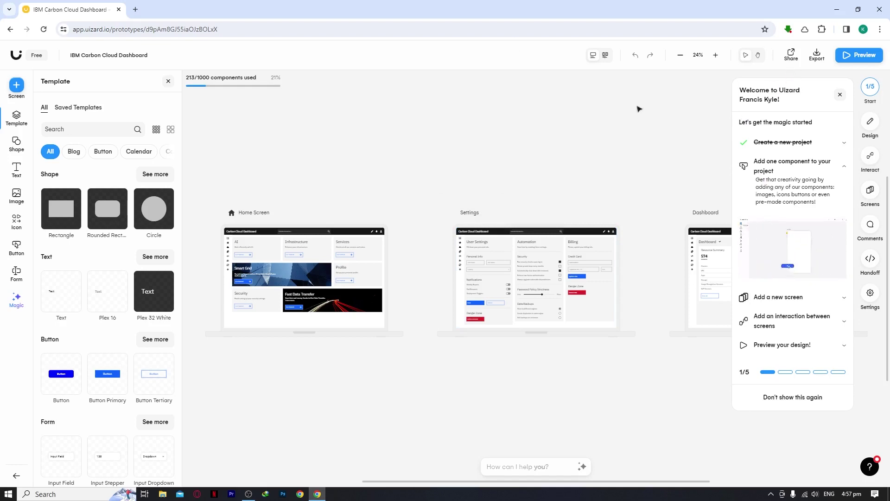
{"action": "left_click", "coordinate": [841, 96]}
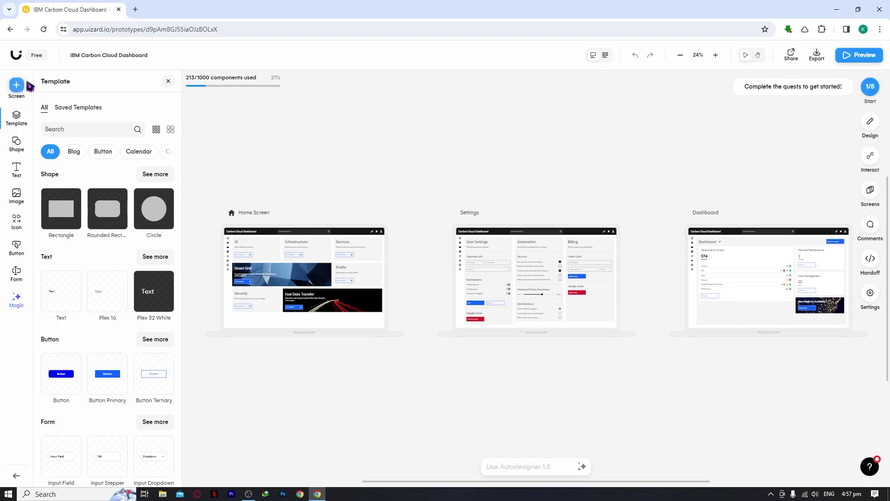
{"action": "left_click", "coordinate": [16, 86]}
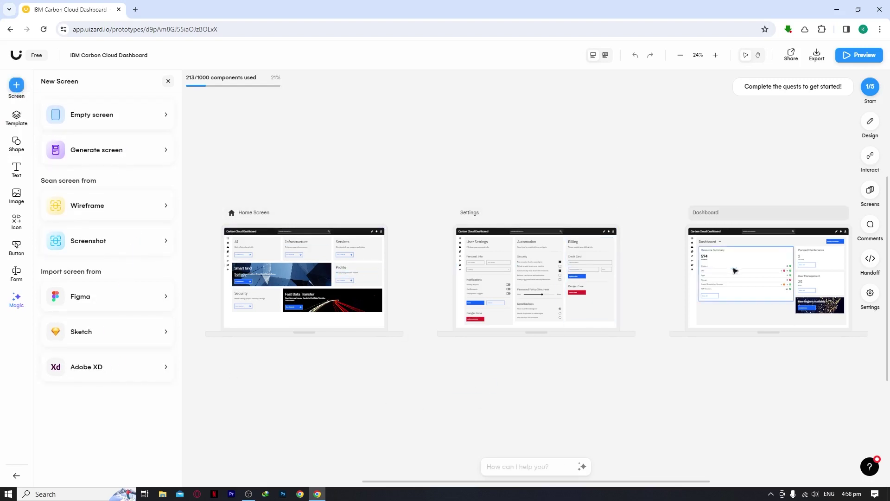
{"action": "left_click_drag", "start_coordinate": [447, 482], "coordinate": [304, 471]}
{"action": "left_click_drag", "start_coordinate": [611, 471], "coordinate": [782, 485]}
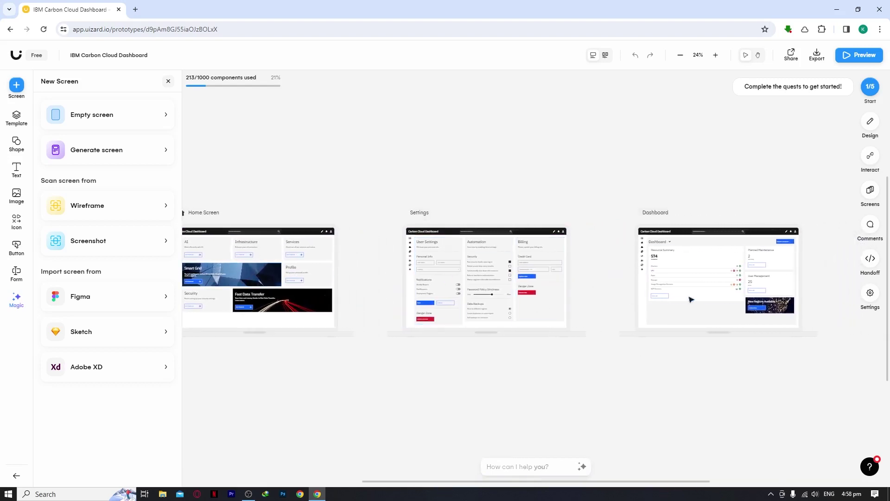
Add an empty screen named New Screen to the project.
{"action": "left_click", "coordinate": [111, 116]}
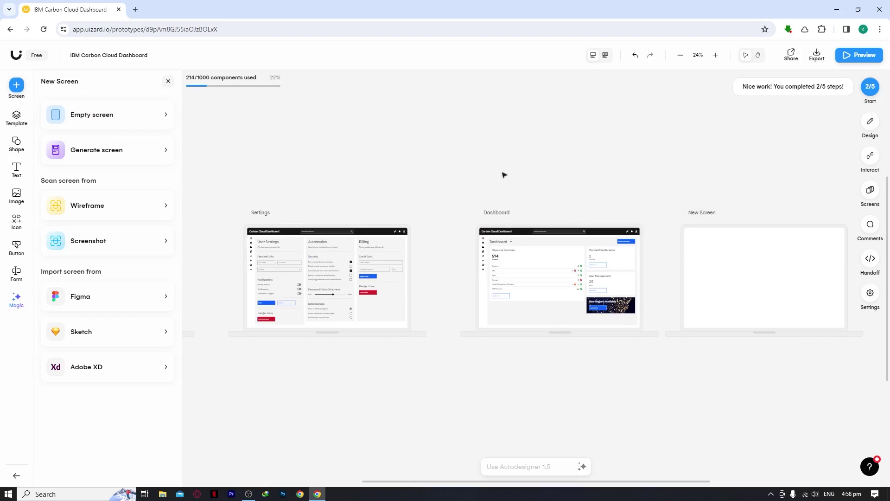
Generate web screens in Magic from the prompt 'black and white UI design for marketing'.
{"action": "left_click", "coordinate": [141, 149]}
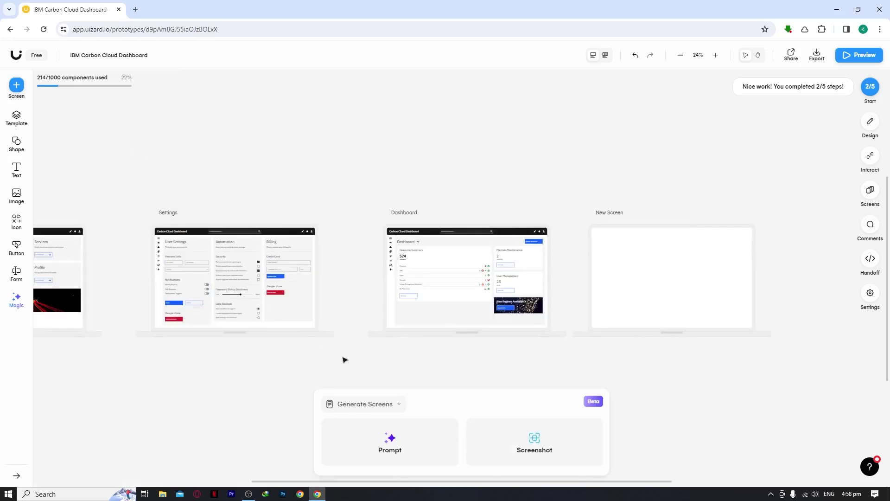
{"action": "left_click", "coordinate": [401, 450]}
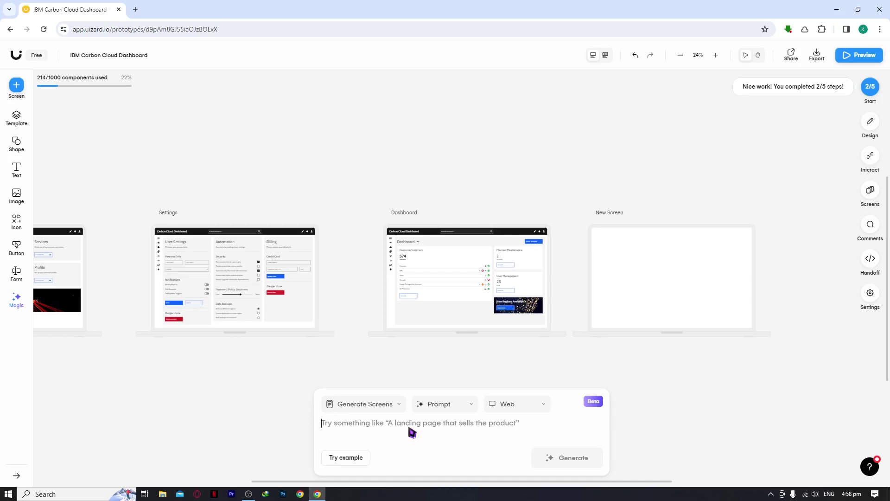
{"action": "type", "text": "blakc a"}
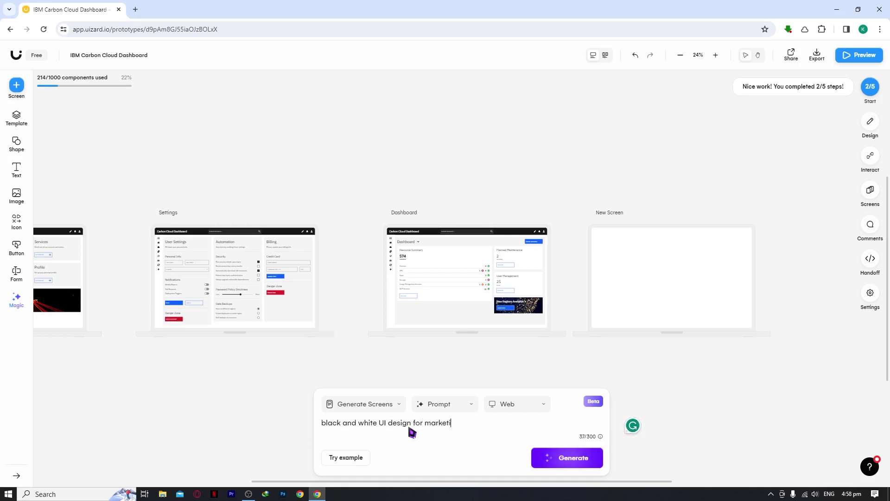
{"action": "left_click", "coordinate": [573, 462]}
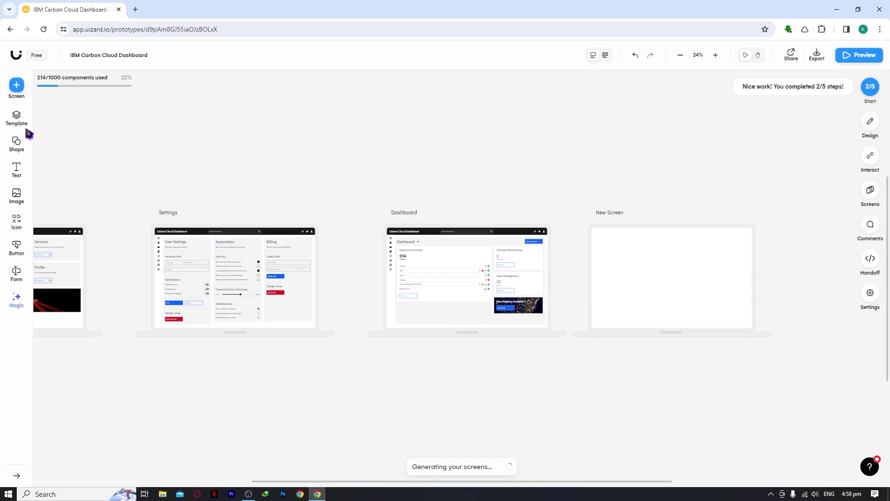
{"action": "left_click", "coordinate": [17, 85]}
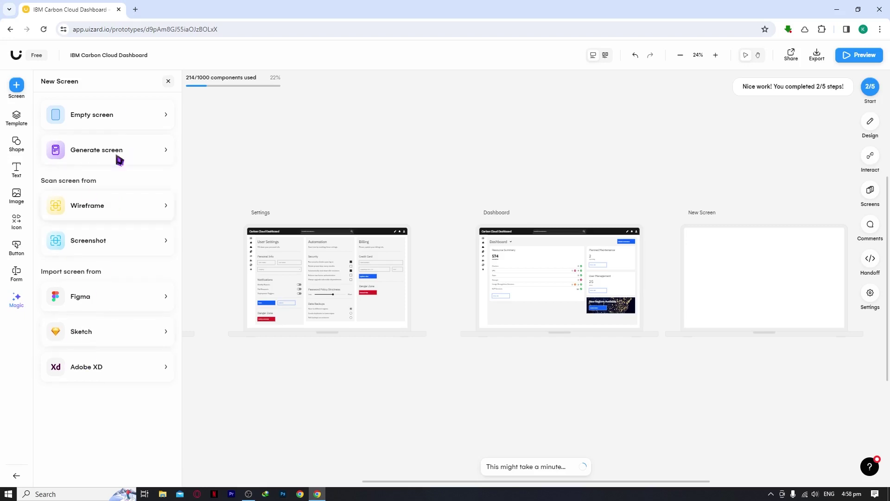
{"action": "left_click", "coordinate": [17, 123]}
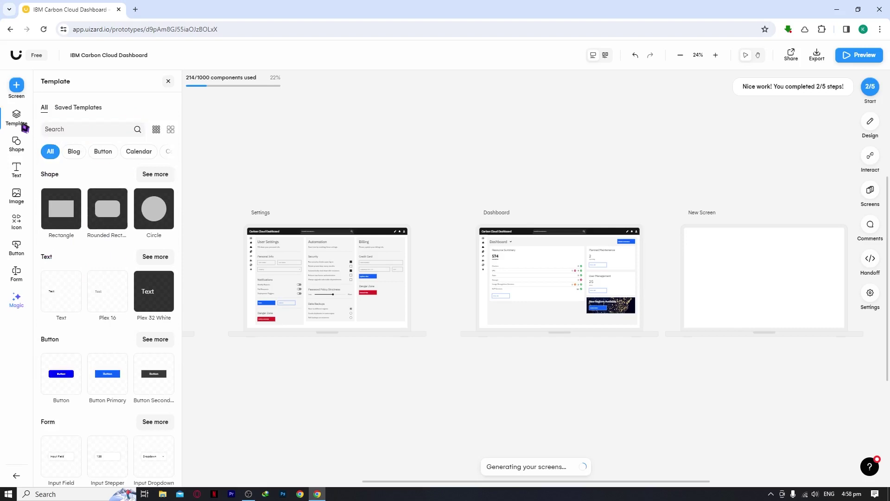
{"action": "scroll", "coordinate": [116, 185], "scroll_direction": "down", "scroll_amount": 3}
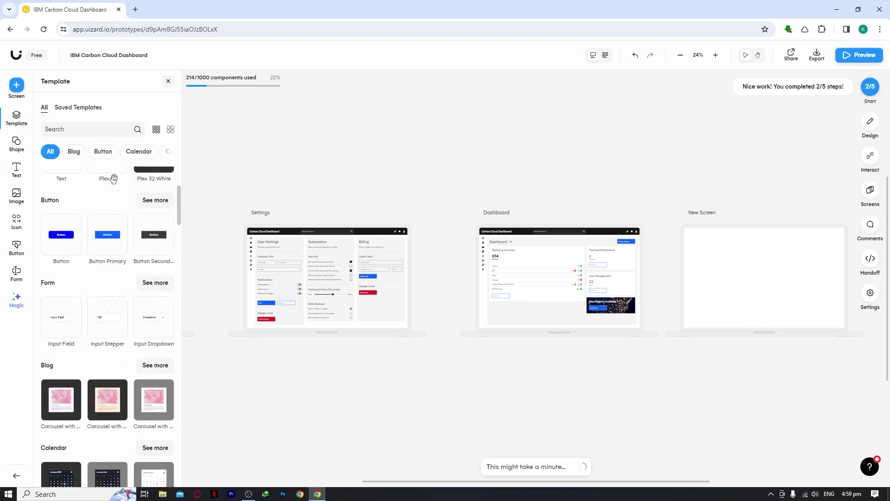
{"action": "scroll", "coordinate": [115, 193], "scroll_direction": "down", "scroll_amount": 3}
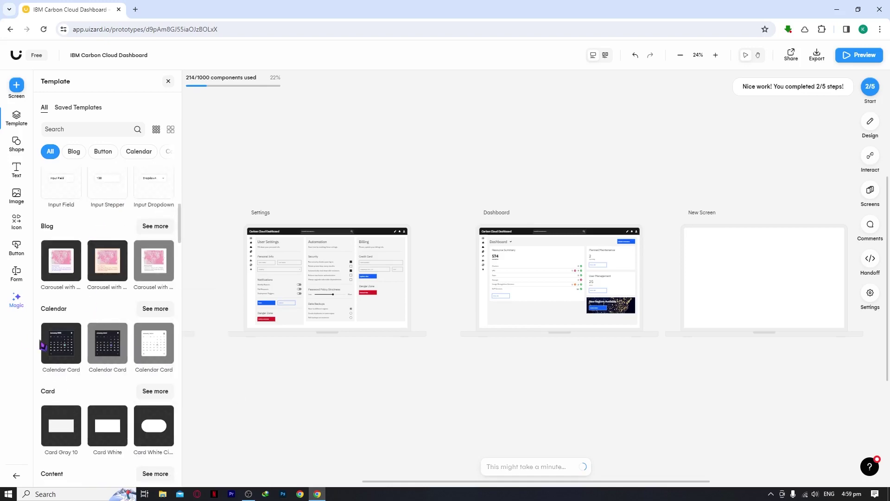
{"action": "scroll", "coordinate": [68, 362], "scroll_direction": "down", "scroll_amount": 2}
{"action": "scroll", "coordinate": [74, 334], "scroll_direction": "down", "scroll_amount": 7}
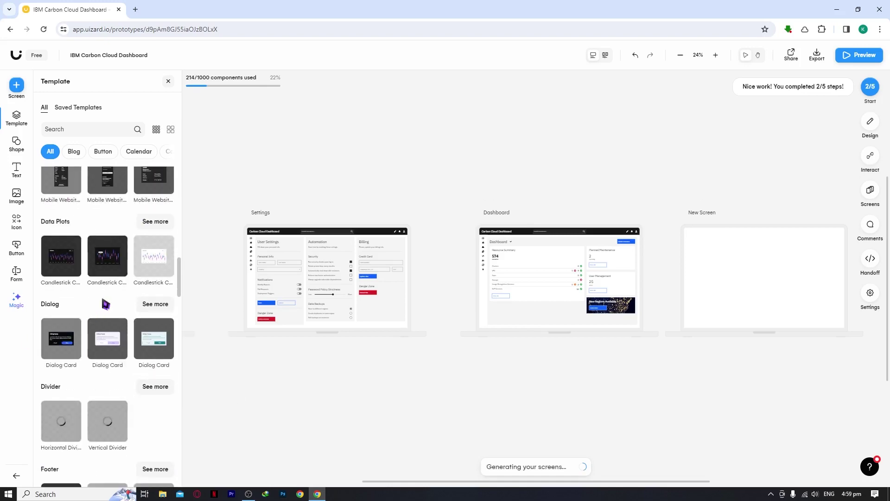
{"action": "scroll", "coordinate": [88, 311], "scroll_direction": "up", "scroll_amount": 8}
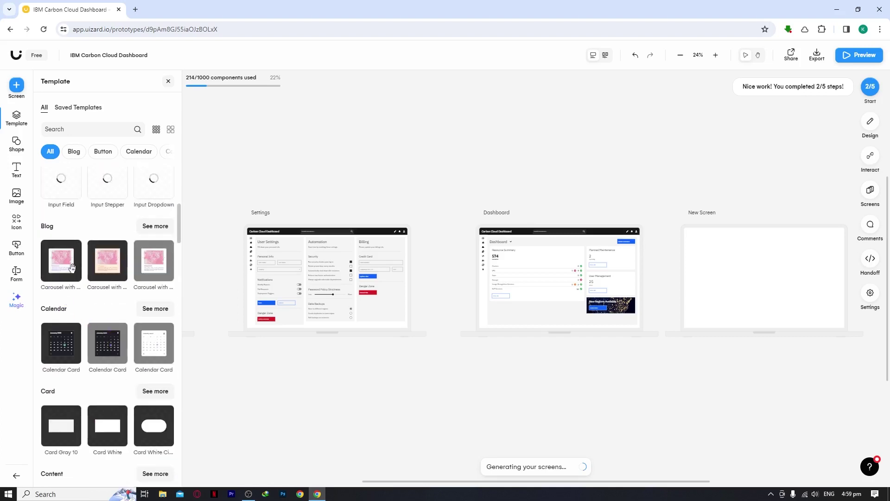
{"action": "mouse_move", "coordinate": [72, 268]}
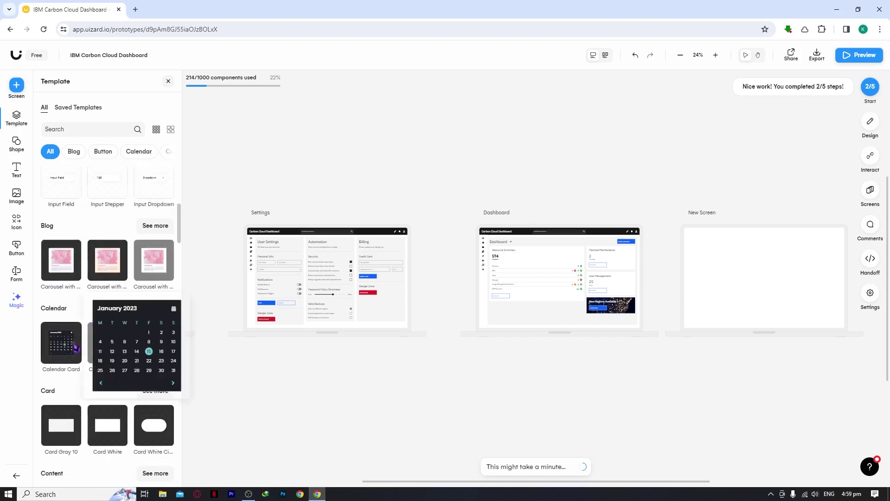
{"action": "scroll", "coordinate": [74, 357], "scroll_direction": "down", "scroll_amount": 5}
{"action": "scroll", "coordinate": [77, 360], "scroll_direction": "down", "scroll_amount": 2}
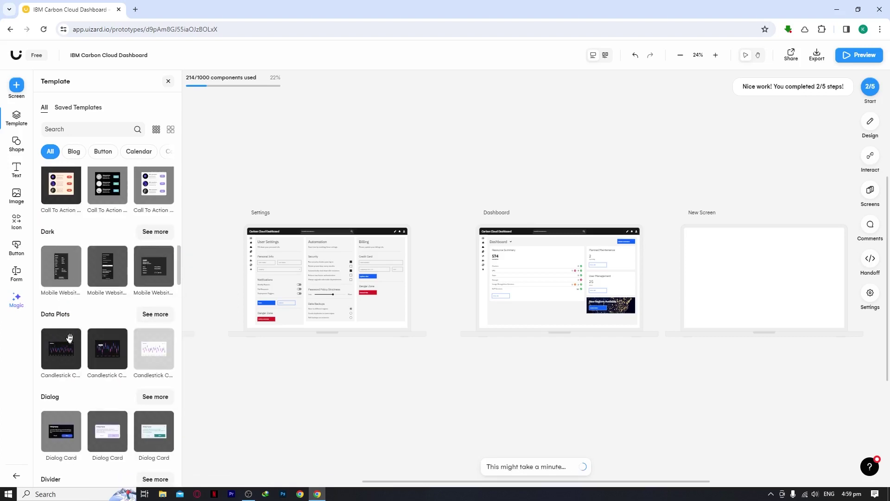
{"action": "scroll", "coordinate": [88, 358], "scroll_direction": "down", "scroll_amount": 5}
{"action": "scroll", "coordinate": [87, 360], "scroll_direction": "up", "scroll_amount": 20}
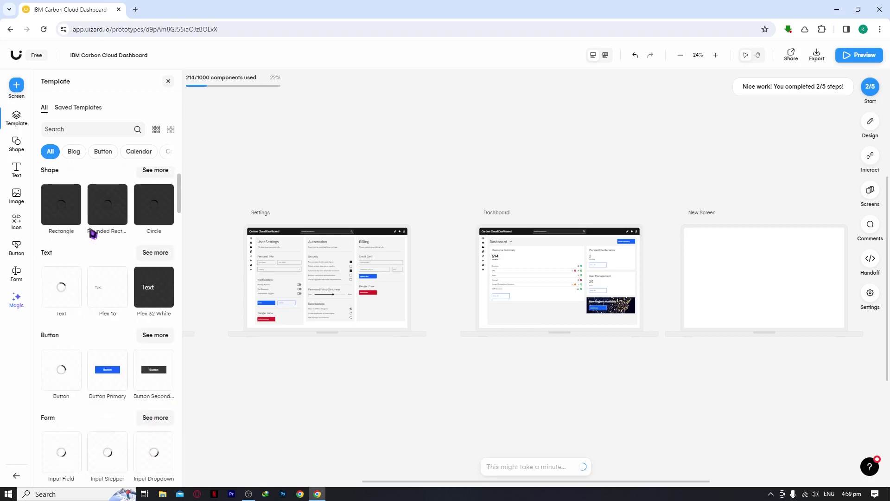
Browse the Shape and Text template panels, then show the Image library.
{"action": "left_click", "coordinate": [16, 143]}
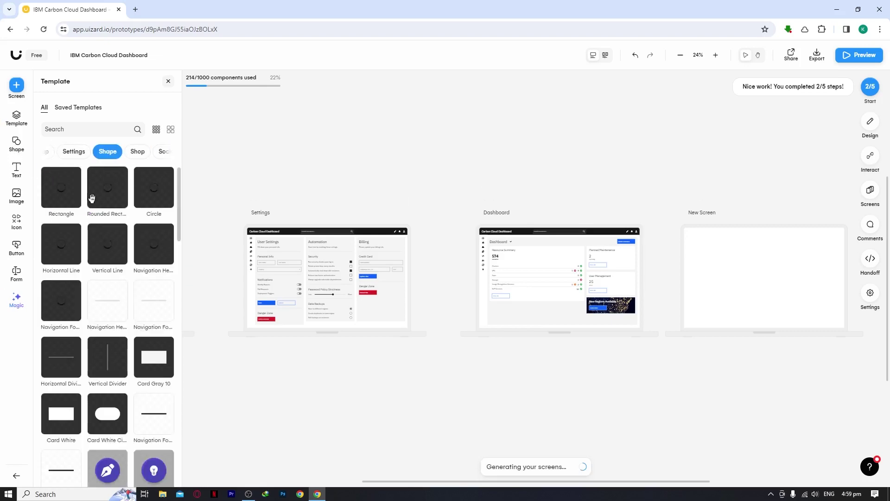
{"action": "mouse_move", "coordinate": [108, 181]}
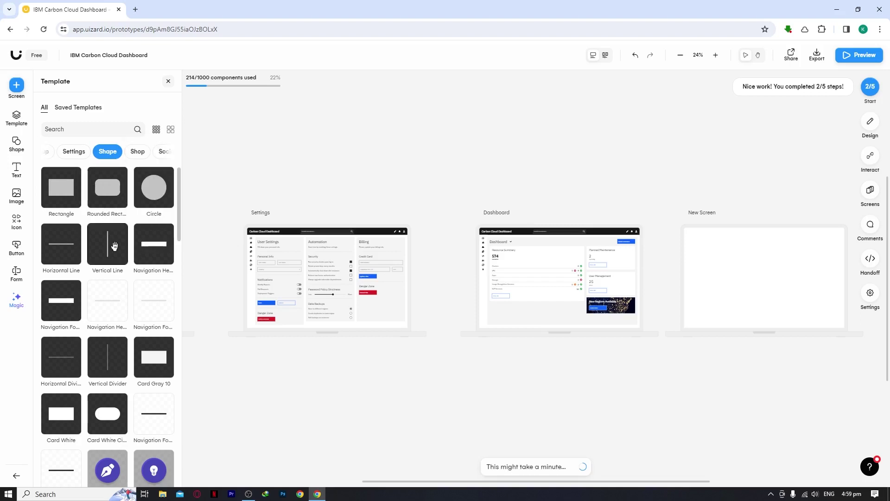
{"action": "mouse_move", "coordinate": [114, 247]}
{"action": "mouse_move", "coordinate": [150, 192]}
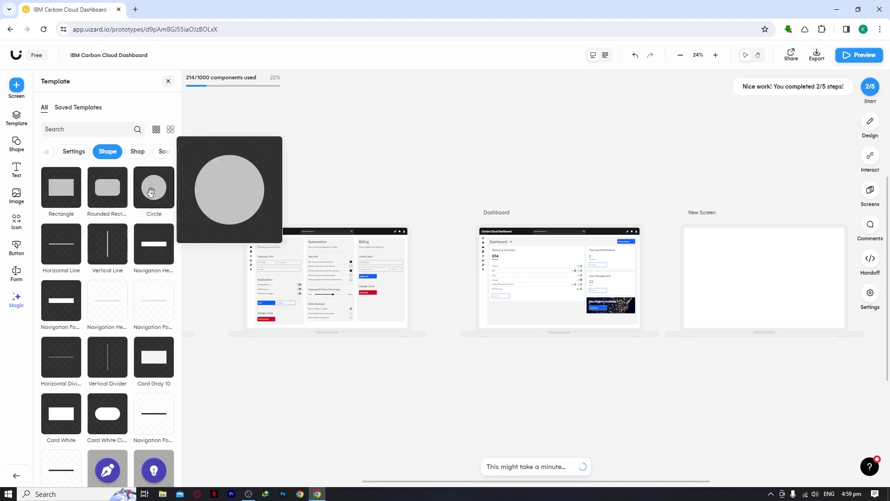
{"action": "scroll", "coordinate": [50, 179], "scroll_direction": "down", "scroll_amount": 4}
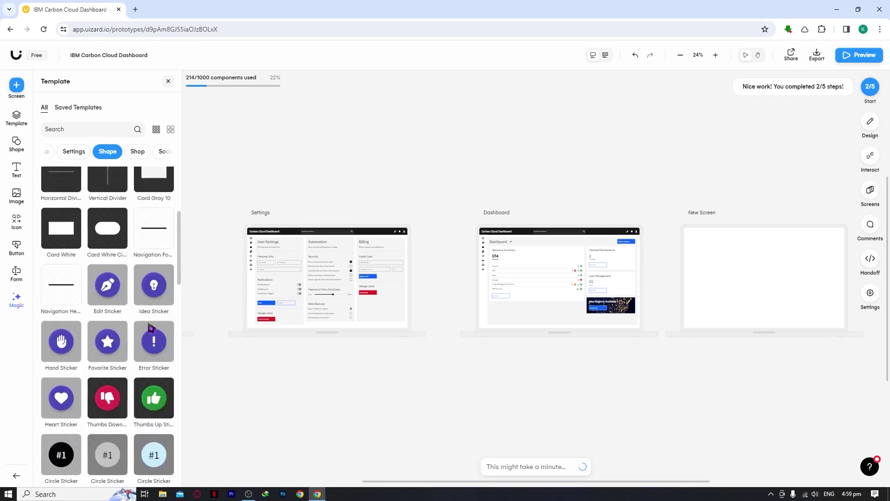
{"action": "left_click", "coordinate": [16, 170]}
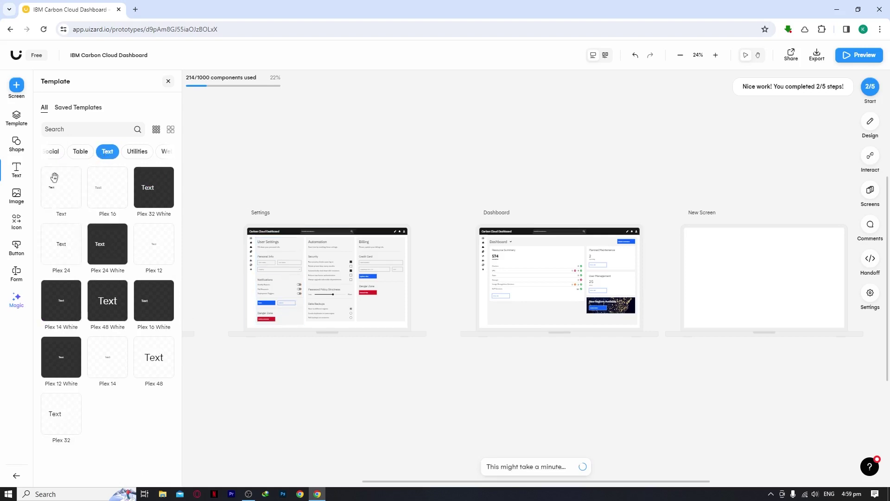
{"action": "left_click", "coordinate": [20, 201]}
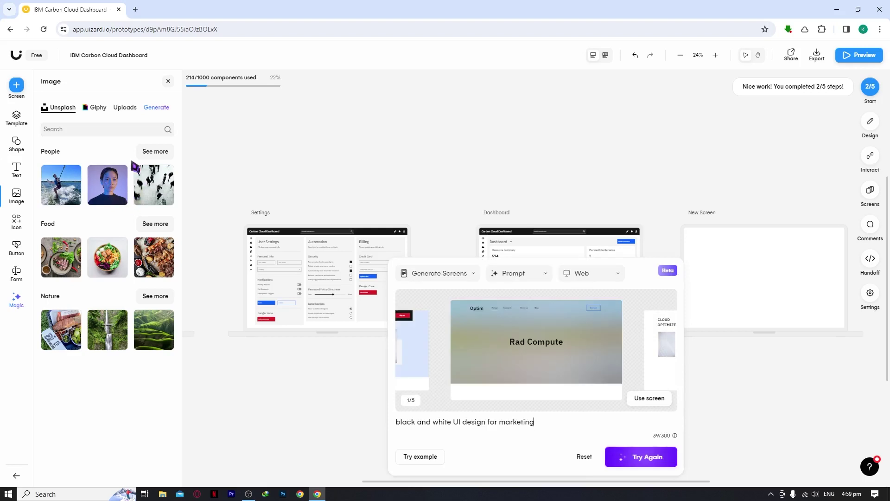
Add the generated Rad Compute screen, try the Giphy and Generate image tabs, and show Icons.
{"action": "left_click", "coordinate": [63, 112]}
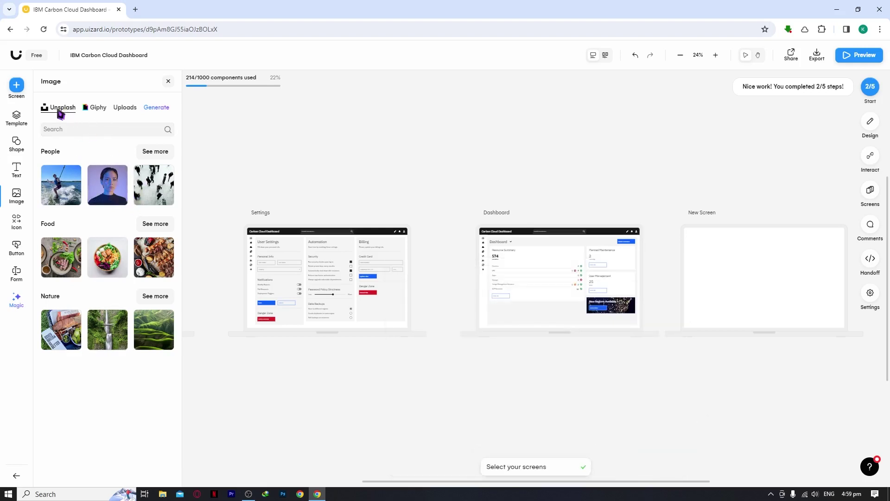
{"action": "left_click", "coordinate": [98, 111]}
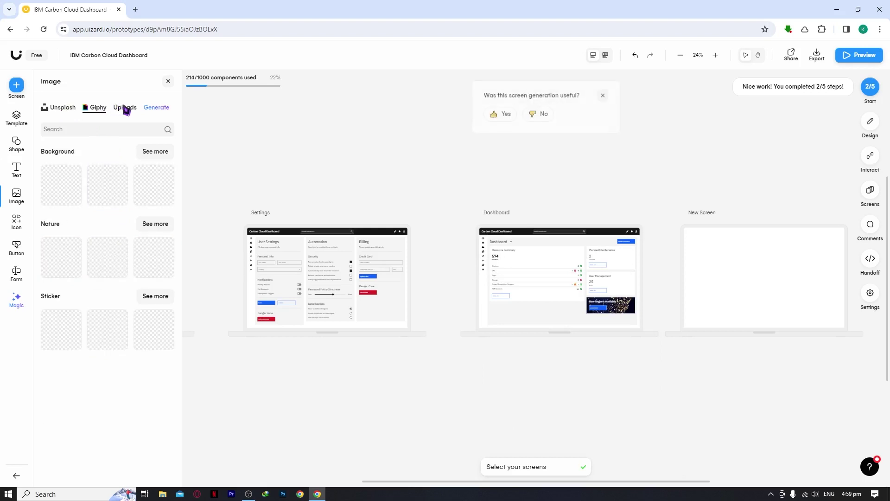
{"action": "left_click", "coordinate": [152, 108]}
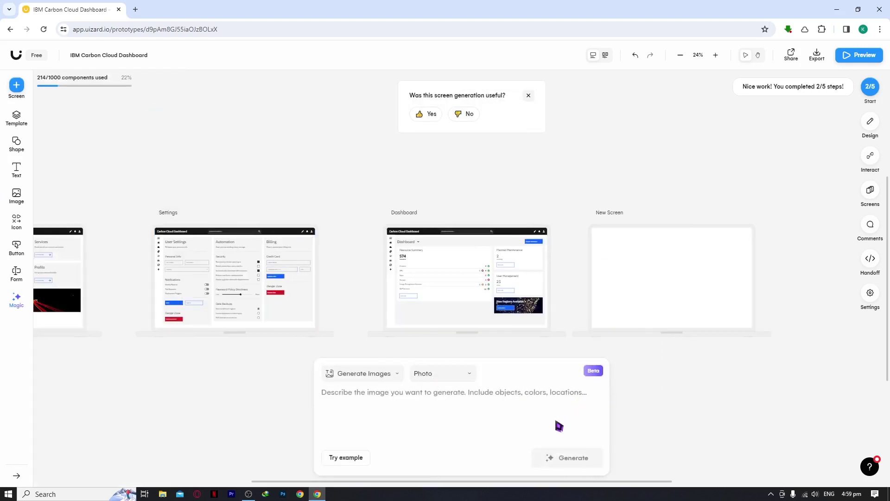
{"action": "left_click", "coordinate": [685, 416]}
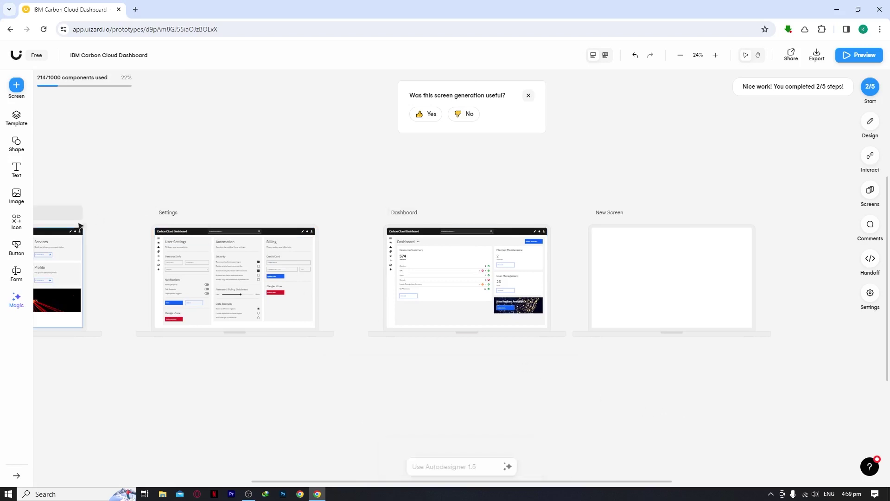
{"action": "left_click", "coordinate": [22, 220]}
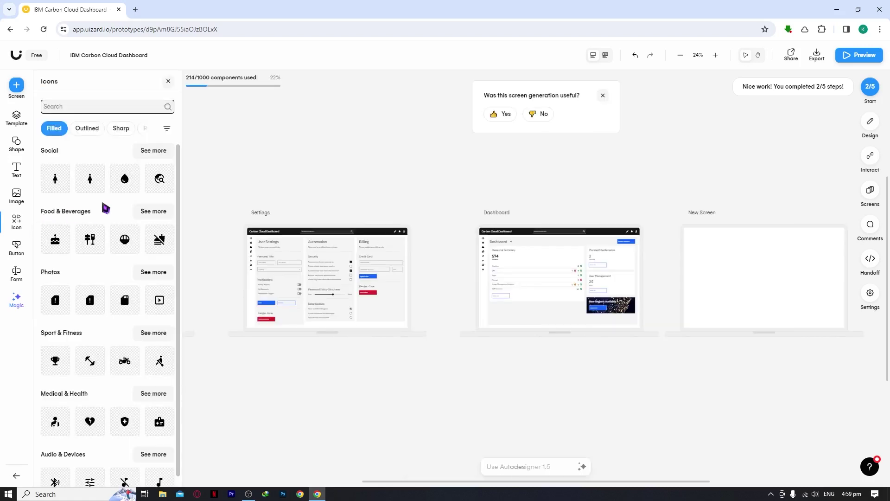
Cycle the icon styles through Outlined, Sharp, Round and Two tone, then show Button templates.
{"action": "scroll", "coordinate": [106, 208], "scroll_direction": "down", "scroll_amount": 1}
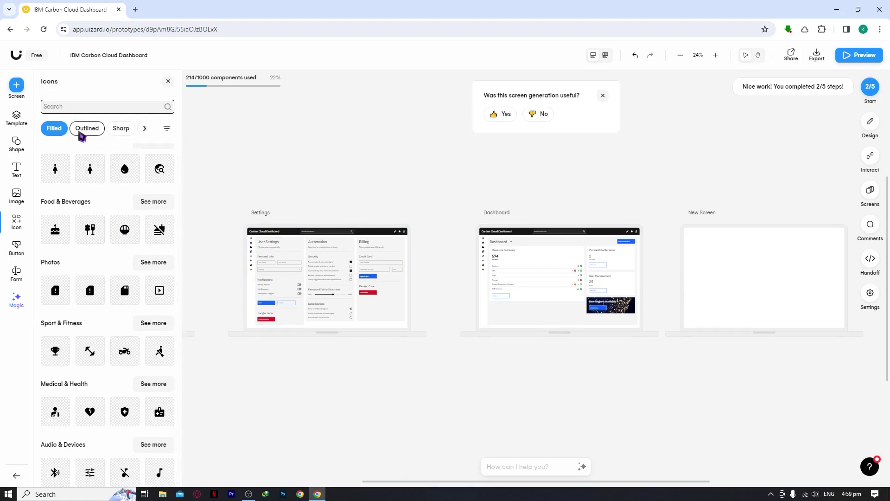
{"action": "left_click", "coordinate": [85, 131]}
{"action": "left_click", "coordinate": [119, 132]}
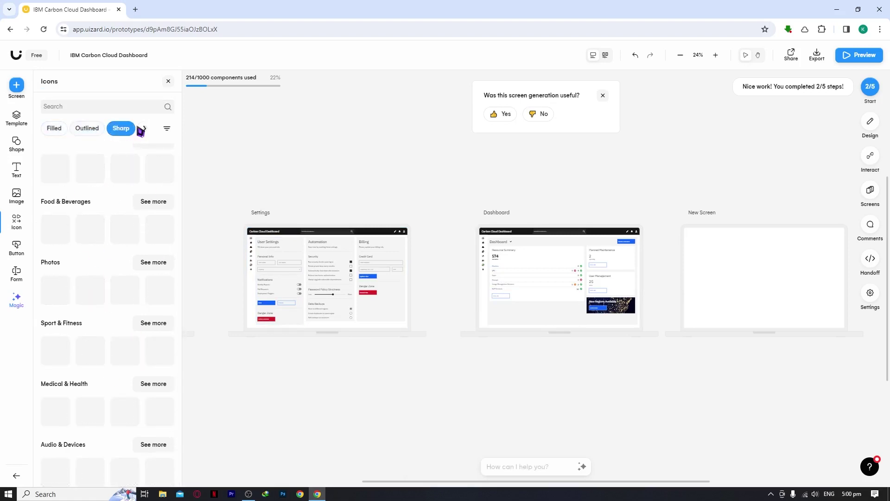
{"action": "left_click", "coordinate": [144, 130]}
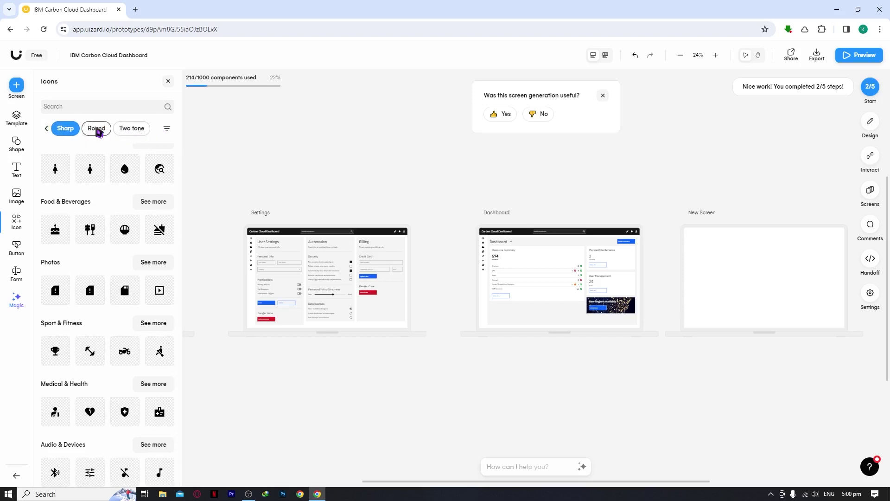
{"action": "left_click", "coordinate": [96, 128]}
{"action": "left_click", "coordinate": [131, 132]}
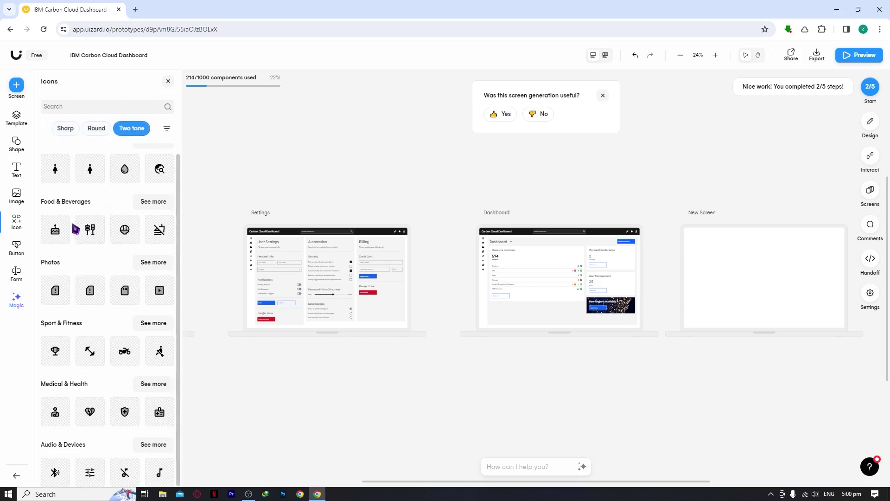
{"action": "left_click", "coordinate": [20, 251]}
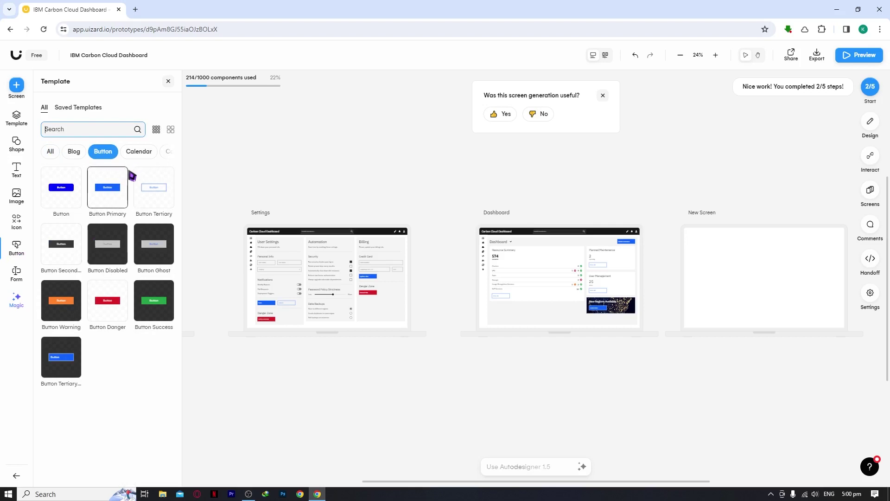
Filter the library to Calendar templates, place a Calendar Card on Settings, then delete it.
{"action": "left_click", "coordinate": [139, 153]}
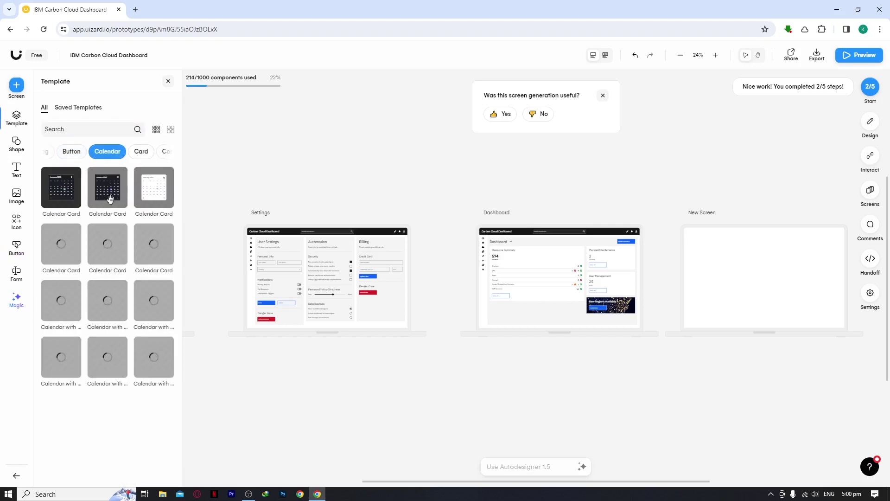
{"action": "left_click_drag", "start_coordinate": [109, 197], "coordinate": [326, 309]}
{"action": "key", "text": "Delete"}
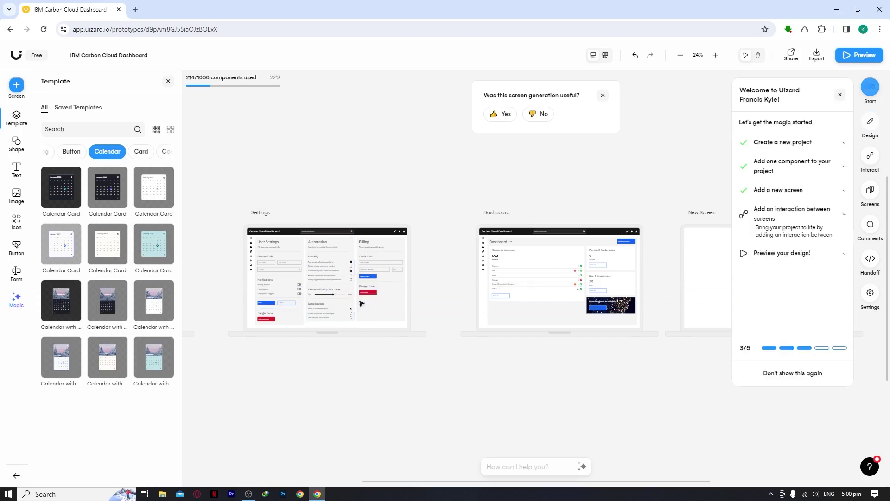
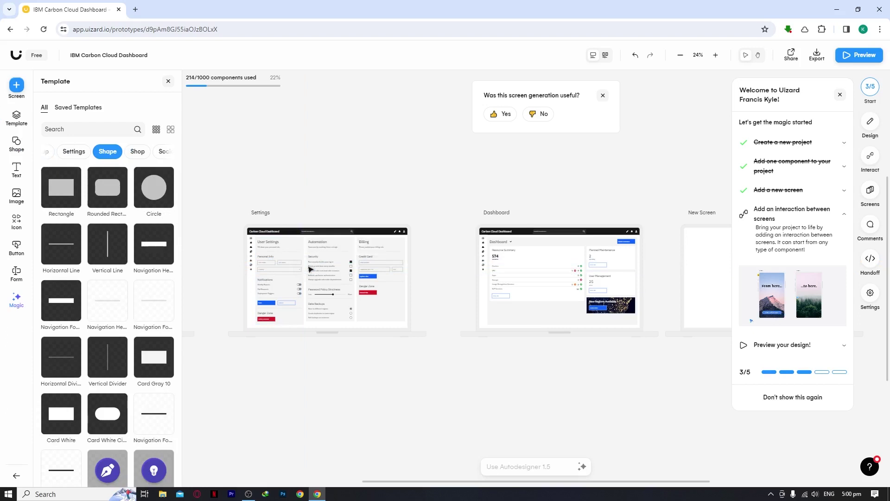
Show the Form templates in the Template library.
{"action": "left_click", "coordinate": [17, 275]}
Drag the dark Mobile Website form template onto the Settings screen and zoom the canvas to 38%.
{"action": "scroll", "coordinate": [130, 306], "scroll_direction": "down", "scroll_amount": 1}
{"action": "scroll", "coordinate": [130, 306], "scroll_direction": "down", "scroll_amount": 2}
{"action": "scroll", "coordinate": [127, 325], "scroll_direction": "down", "scroll_amount": 2}
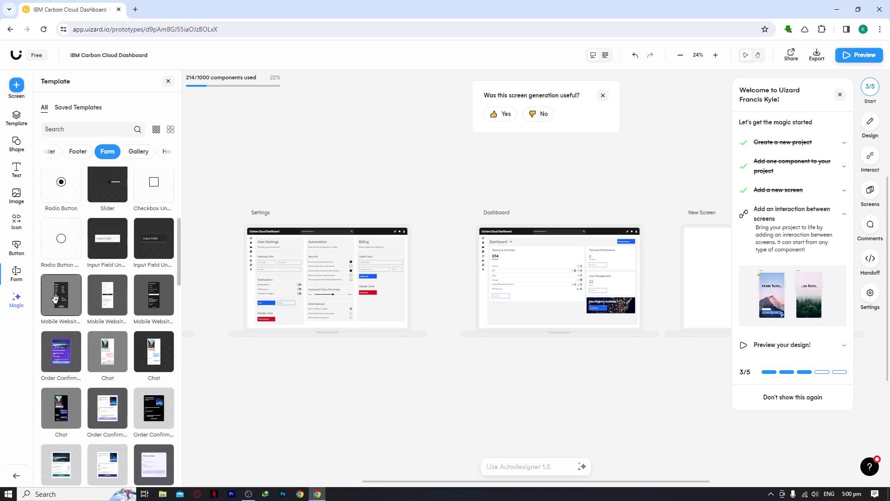
{"action": "mouse_move", "coordinate": [55, 298]}
{"action": "left_click_drag", "start_coordinate": [55, 304], "coordinate": [353, 333]}
{"action": "scroll", "coordinate": [282, 303], "scroll_direction": "up", "scroll_amount": 4}
{"action": "scroll", "coordinate": [362, 241], "scroll_direction": "down", "scroll_amount": 5}
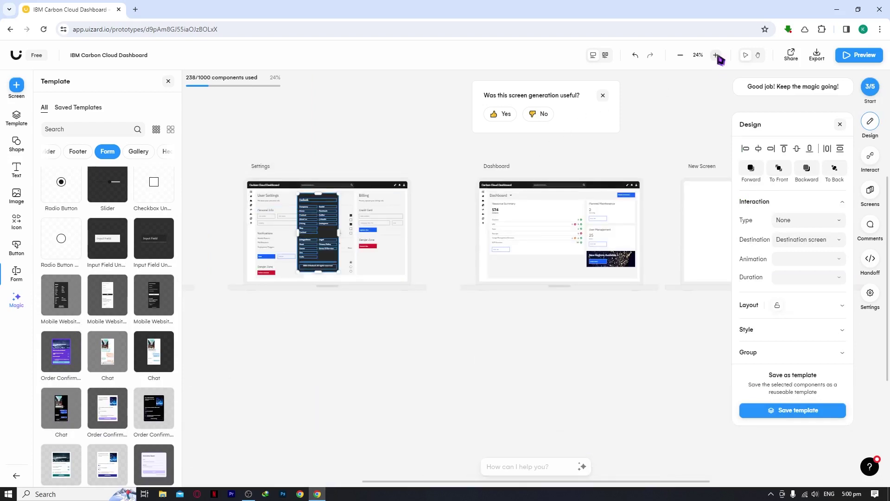
{"action": "left_click", "coordinate": [716, 55]}
{"action": "left_click", "coordinate": [358, 213]}
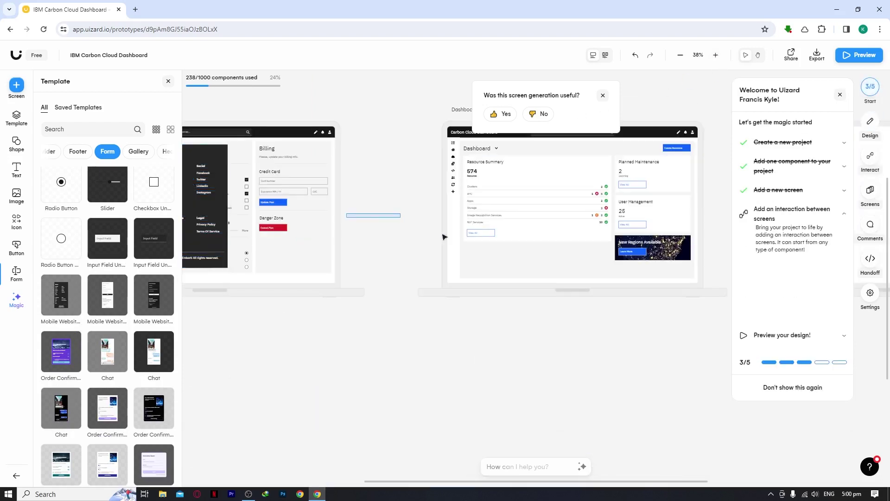
{"action": "left_click_drag", "start_coordinate": [473, 482], "coordinate": [195, 484]}
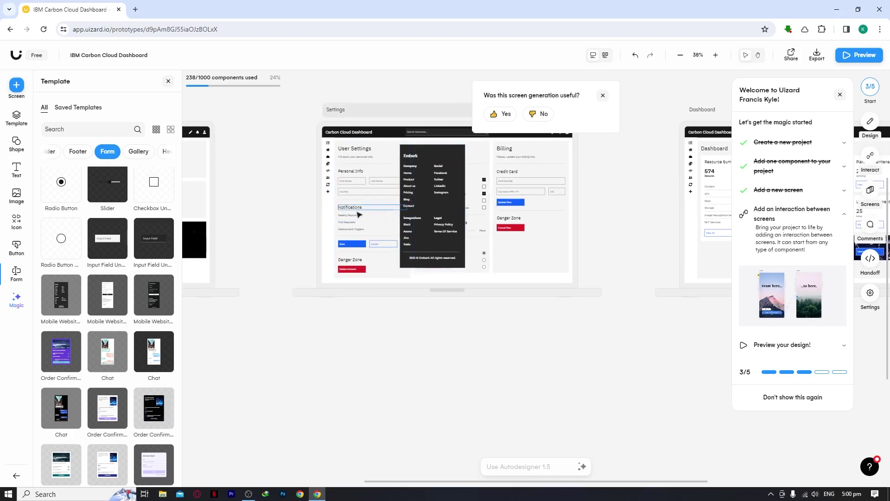
Dismiss the feedback question and open Autodesigner from the Magic AI tools list.
{"action": "left_click", "coordinate": [604, 95]}
{"action": "left_click", "coordinate": [15, 304]}
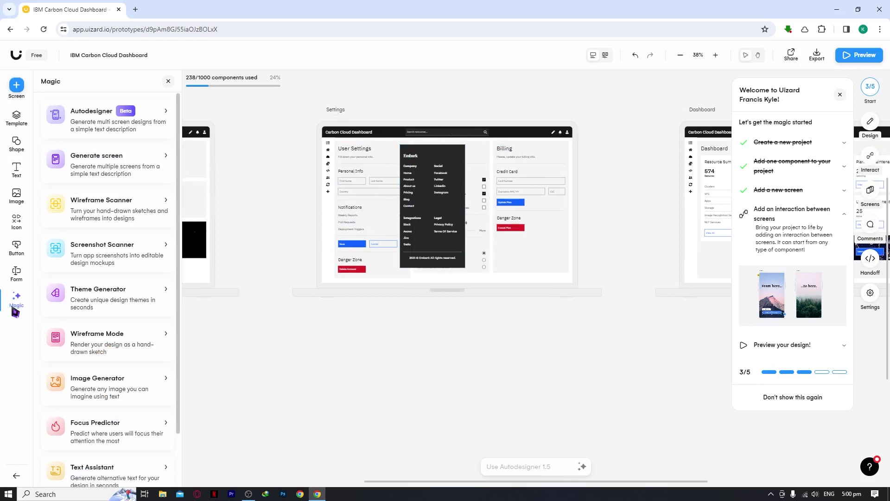
{"action": "scroll", "coordinate": [69, 158], "scroll_direction": "down", "scroll_amount": 2}
{"action": "scroll", "coordinate": [93, 211], "scroll_direction": "up", "scroll_amount": 2}
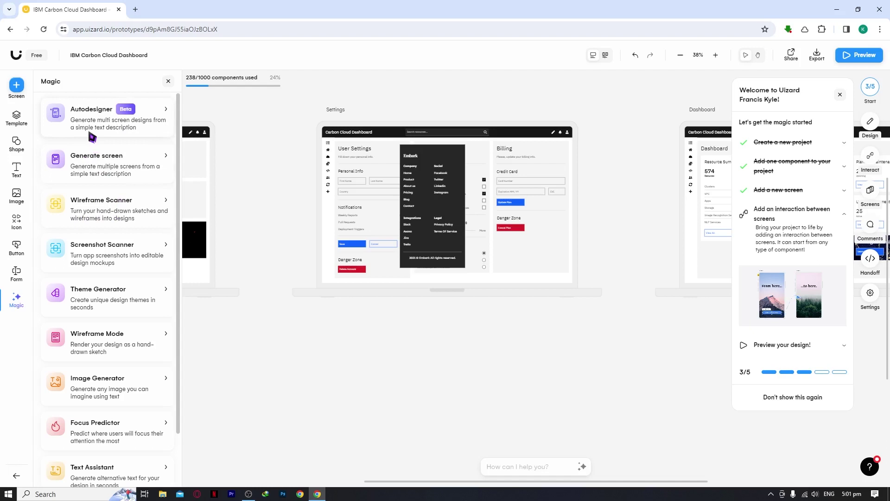
{"action": "left_click", "coordinate": [137, 131]}
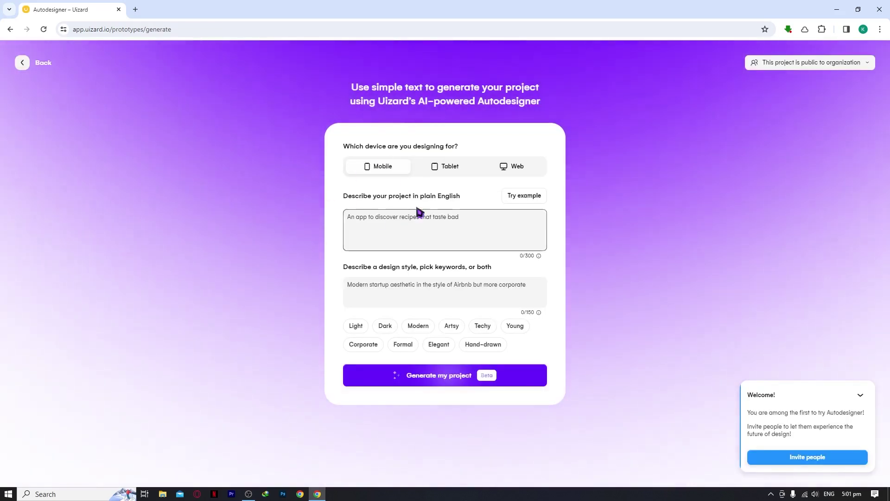
Try the Tablet target device on the Autodesigner form, then switch back to Mobile.
{"action": "left_click", "coordinate": [392, 229]}
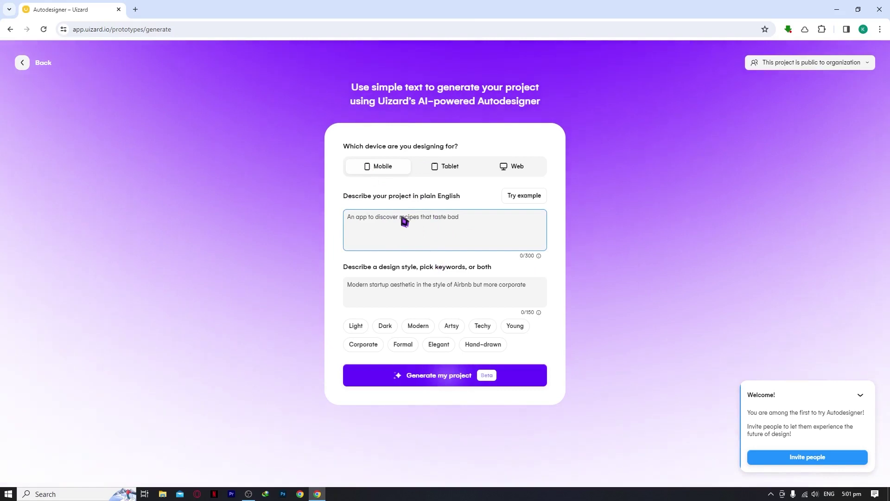
{"action": "left_click_drag", "start_coordinate": [360, 146], "coordinate": [452, 149]}
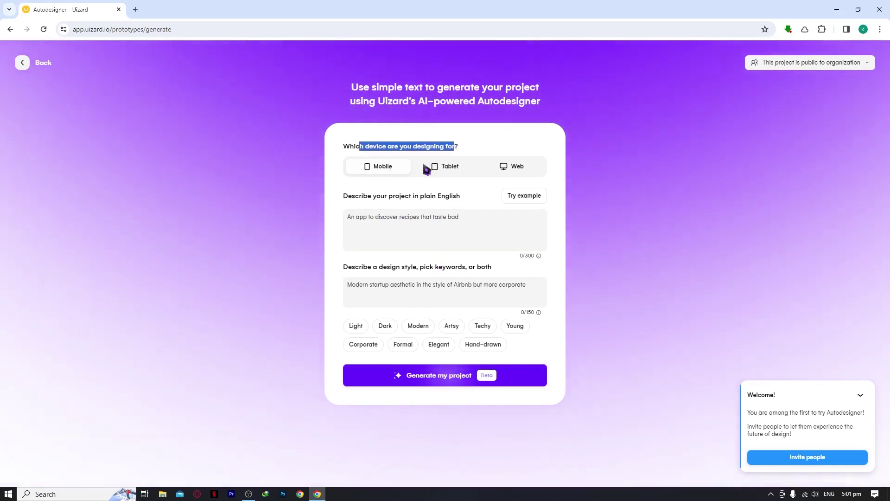
{"action": "left_click", "coordinate": [450, 167]}
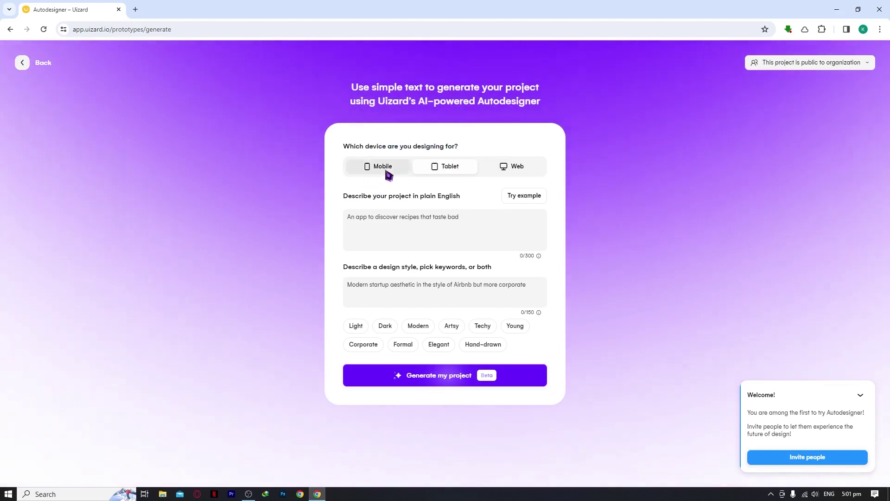
{"action": "left_click", "coordinate": [396, 174]}
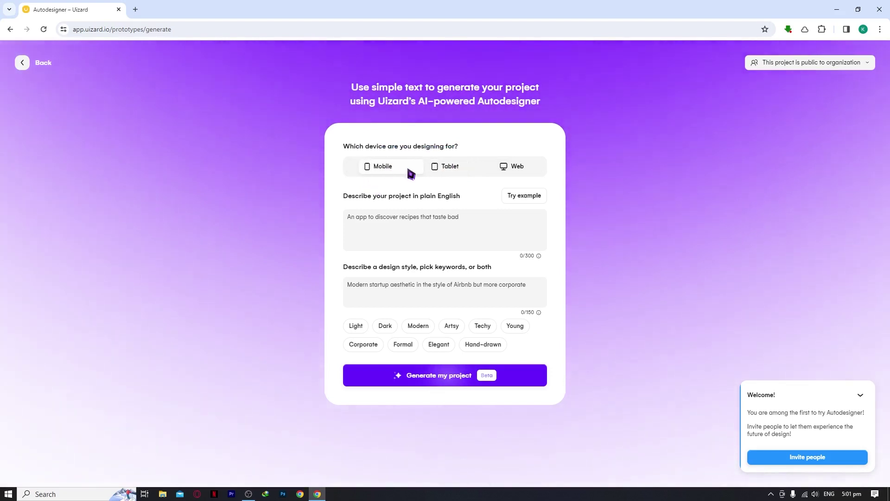
{"action": "left_click", "coordinate": [421, 218]}
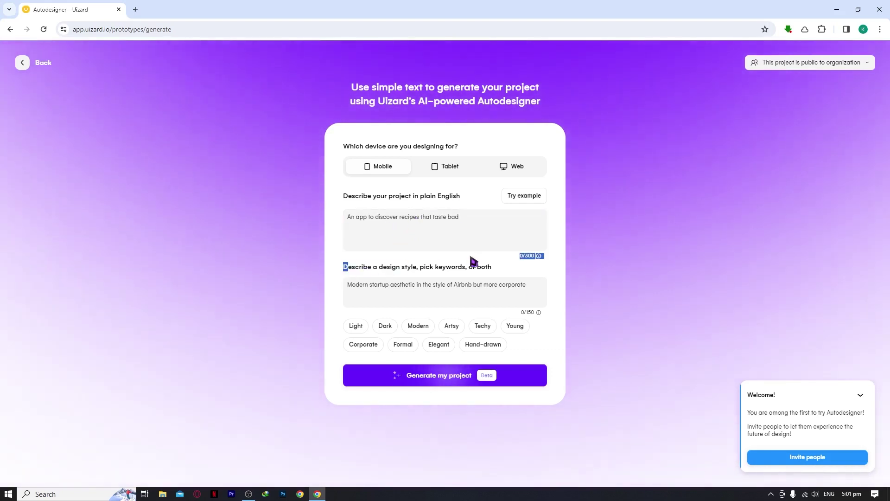
Add, then remove, the Light, Dark, Modern, Artsy, Techy and Young style keywords, and go Back.
{"action": "left_click", "coordinate": [467, 285]}
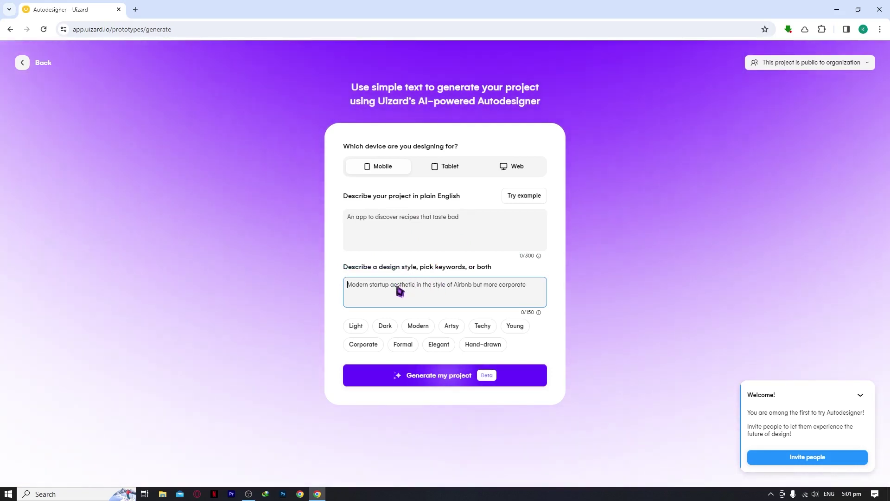
{"action": "left_click", "coordinate": [356, 326]}
{"action": "left_click", "coordinate": [382, 329]}
{"action": "left_click", "coordinate": [418, 327]}
{"action": "left_click", "coordinate": [451, 327]}
{"action": "left_click", "coordinate": [482, 327]}
{"action": "left_click", "coordinate": [514, 328]}
{"action": "left_click", "coordinate": [513, 327]}
{"action": "left_click", "coordinate": [482, 327]}
{"action": "left_click", "coordinate": [452, 328]}
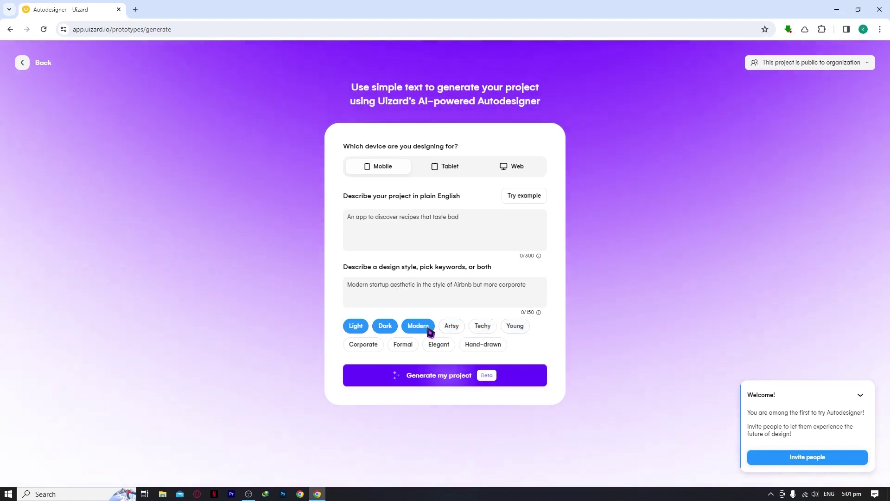
{"action": "left_click", "coordinate": [425, 328]}
{"action": "left_click", "coordinate": [386, 328]}
{"action": "left_click", "coordinate": [363, 329]}
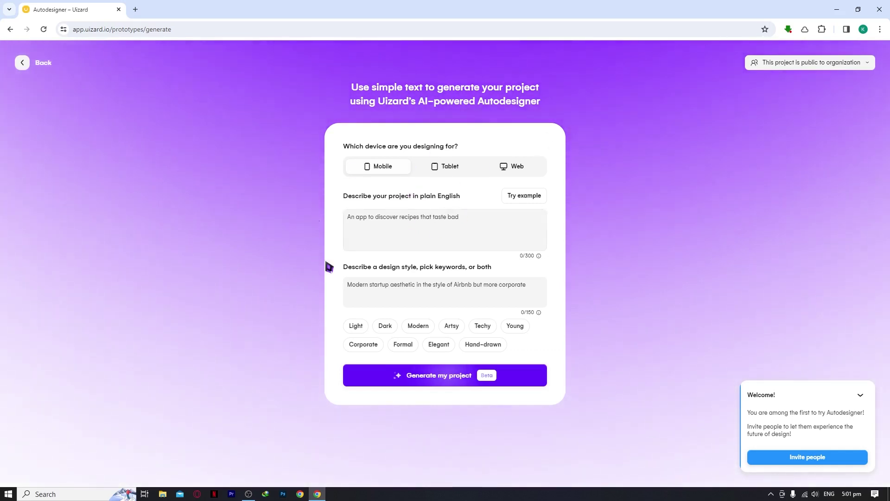
{"action": "left_click", "coordinate": [21, 62]}
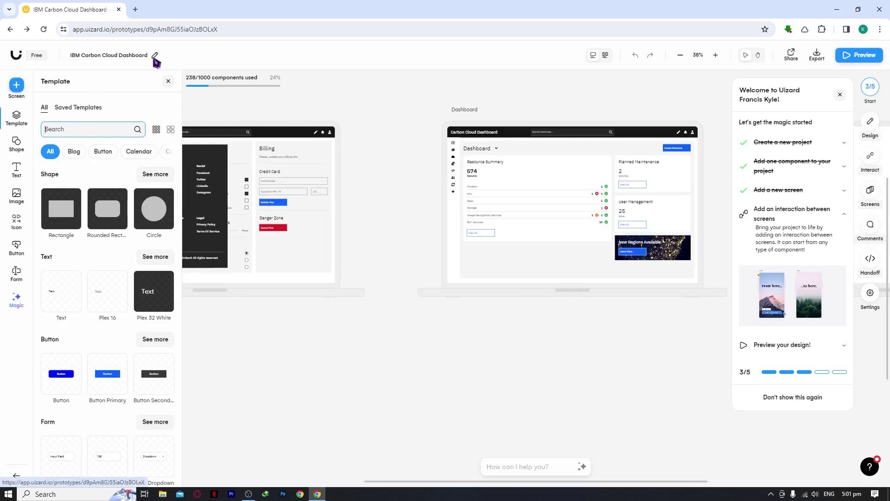
Rename the project to 'MY TUTORIAL PROJECT', enable Use project as template, and save changes.
{"action": "left_click", "coordinate": [155, 56]}
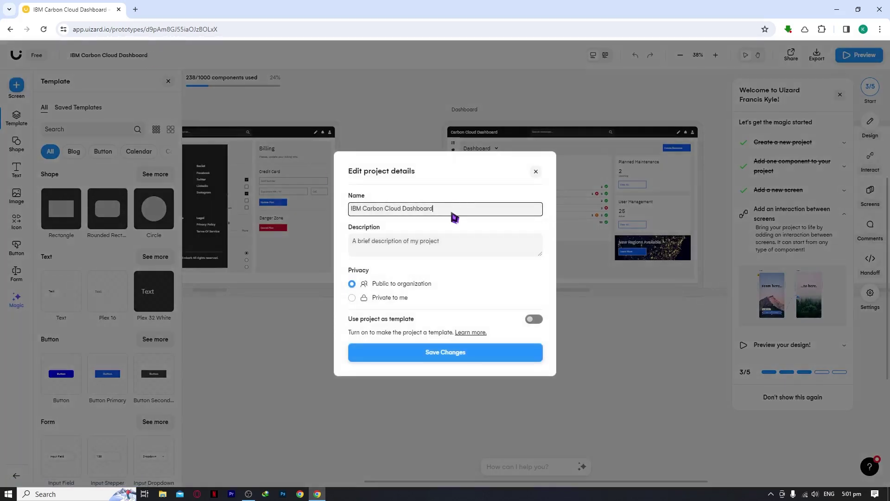
{"action": "left_click_drag", "start_coordinate": [452, 214], "coordinate": [324, 210]}
{"action": "type", "text": "MY TUTORIAL PROJECT"}
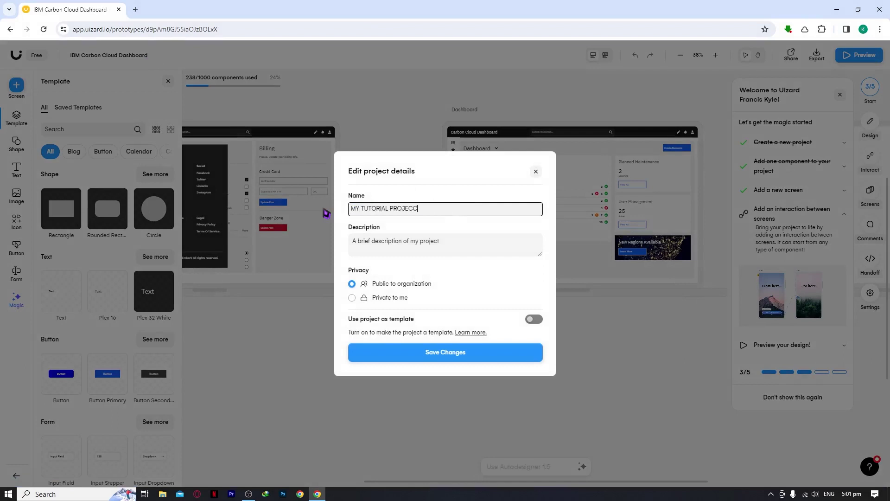
{"action": "left_click", "coordinate": [427, 245]}
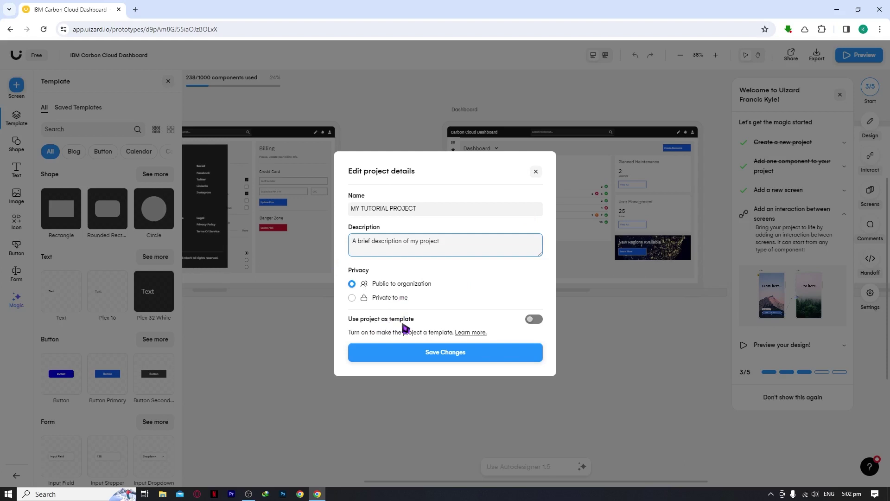
{"action": "left_click", "coordinate": [537, 322]}
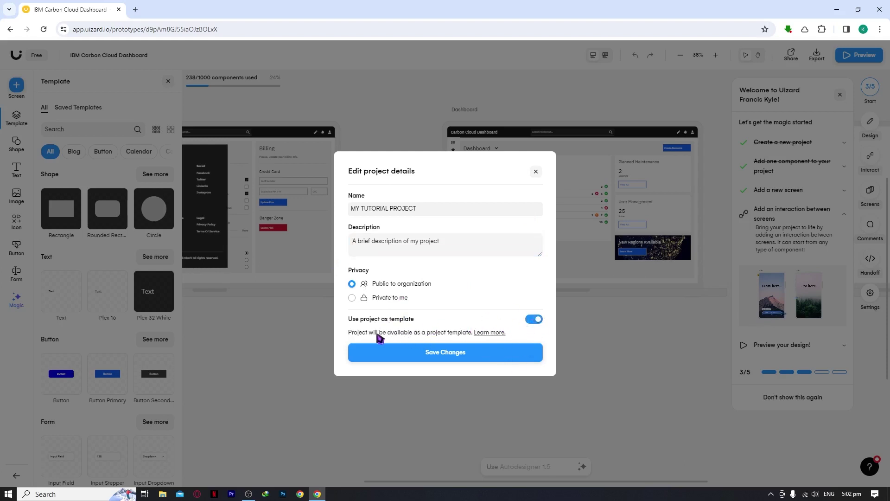
{"action": "left_click_drag", "start_coordinate": [370, 336], "coordinate": [465, 338]}
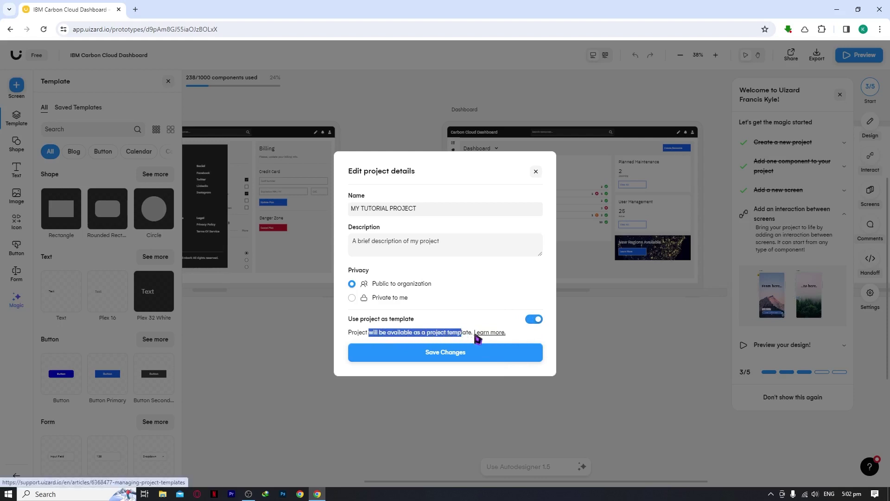
{"action": "left_click", "coordinate": [475, 332]}
{"action": "left_click", "coordinate": [229, 10]}
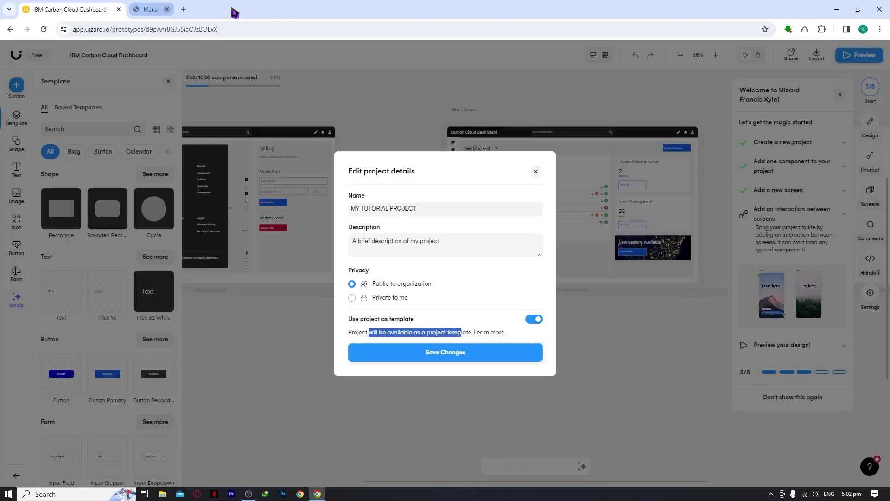
{"action": "left_click", "coordinate": [463, 360]}
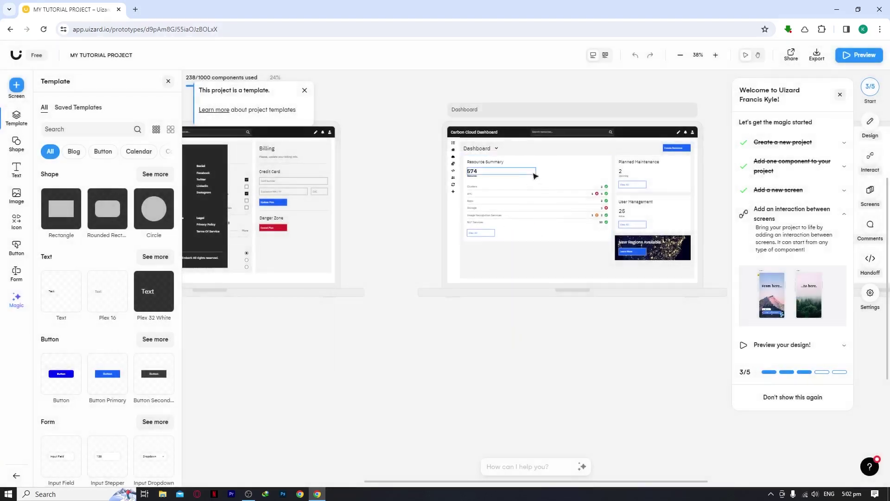
{"action": "left_click", "coordinate": [605, 55]}
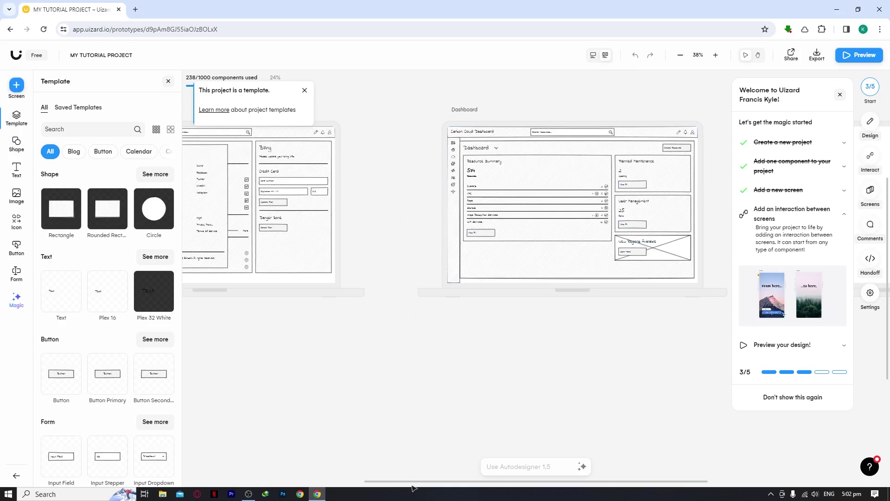
{"action": "left_click_drag", "start_coordinate": [415, 481], "coordinate": [281, 479]}
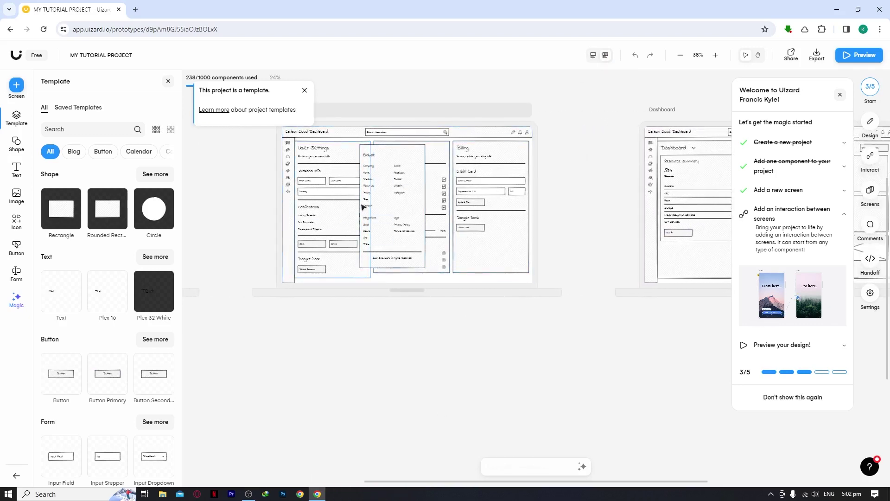
{"action": "left_click", "coordinate": [594, 55]}
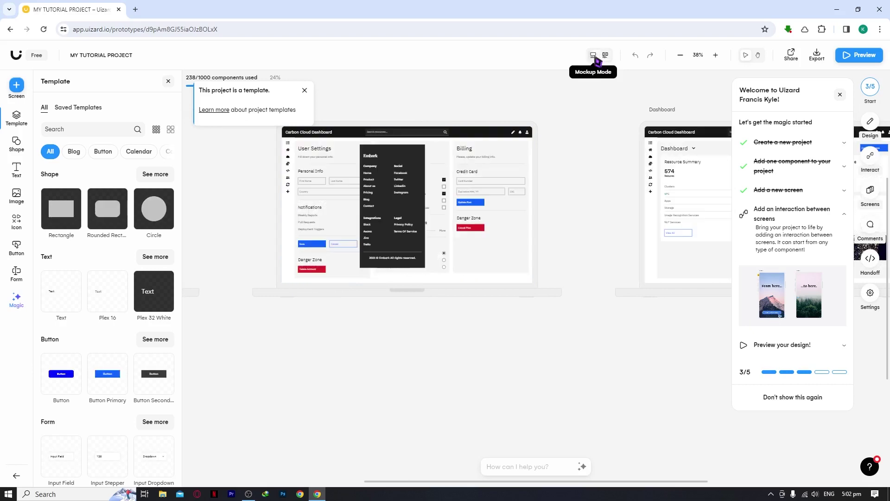
{"action": "left_click_drag", "start_coordinate": [388, 479], "coordinate": [533, 481]}
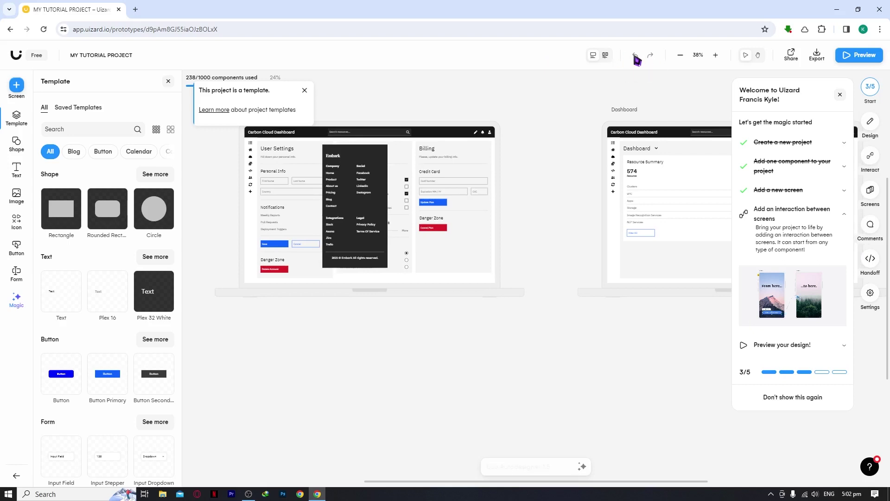
{"action": "left_click", "coordinate": [680, 56]}
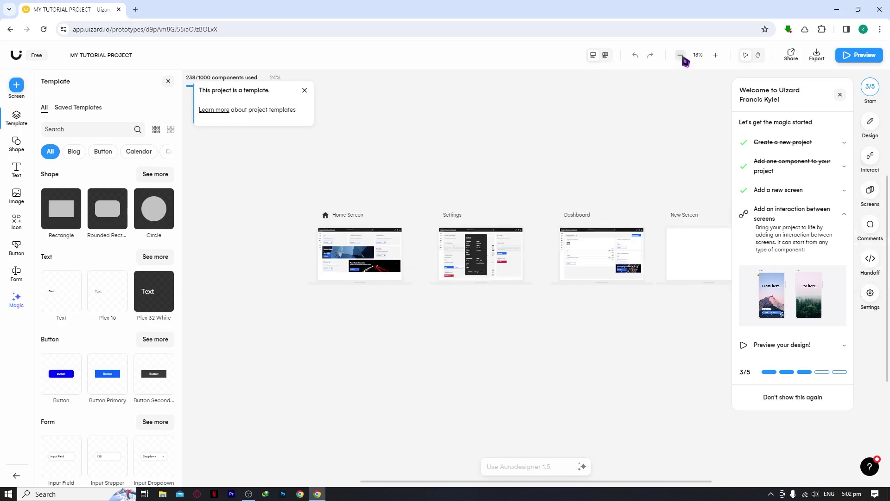
{"action": "left_click", "coordinate": [717, 55]}
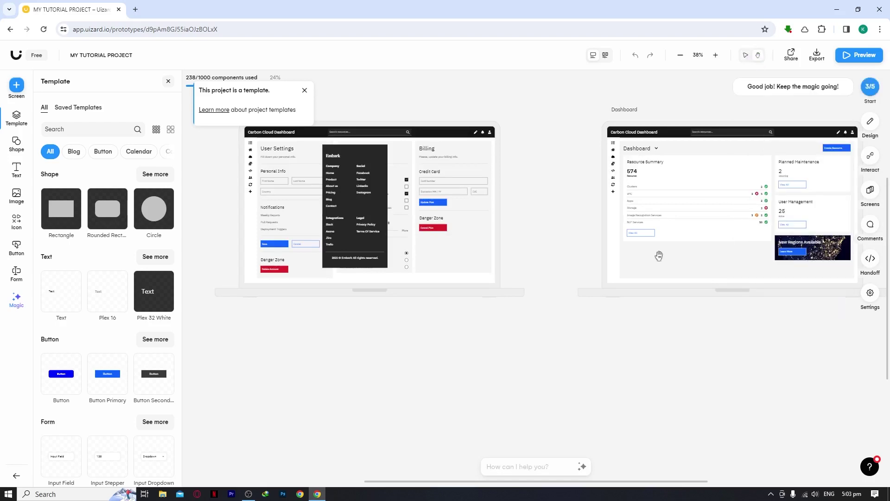
{"action": "left_click_drag", "start_coordinate": [621, 321], "coordinate": [241, 324]}
{"action": "left_click_drag", "start_coordinate": [726, 385], "coordinate": [524, 399]}
{"action": "left_click_drag", "start_coordinate": [397, 366], "coordinate": [483, 377]}
{"action": "scroll", "coordinate": [483, 377], "scroll_direction": "left", "scroll_amount": 15}
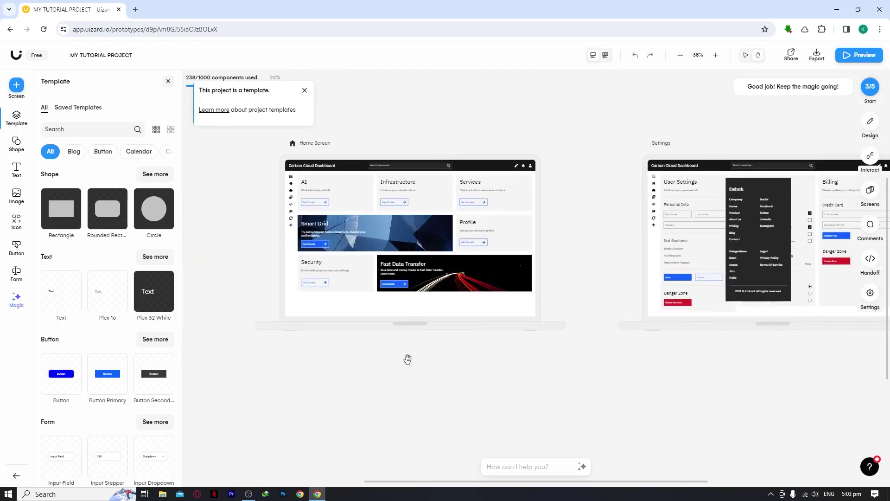
{"action": "scroll", "coordinate": [712, 388], "scroll_direction": "right", "scroll_amount": 15}
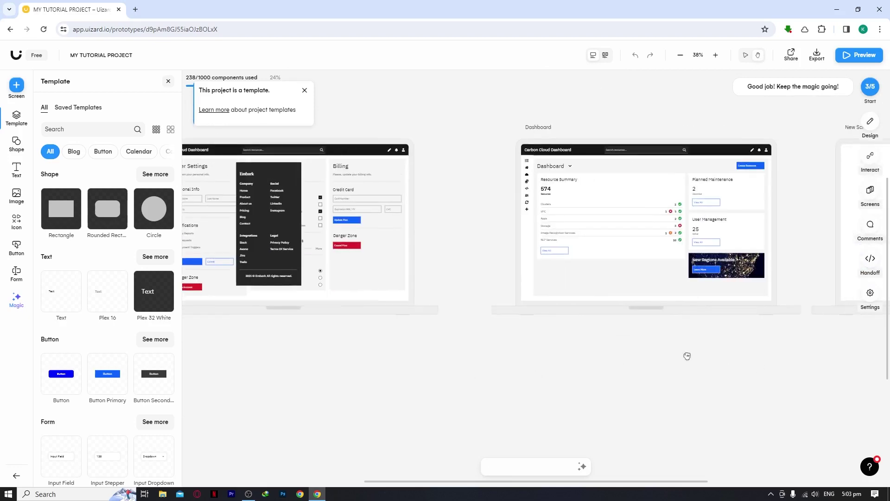
{"action": "scroll", "coordinate": [707, 366], "scroll_direction": "right", "scroll_amount": 7}
{"action": "left_click_drag", "start_coordinate": [388, 398], "coordinate": [755, 364]}
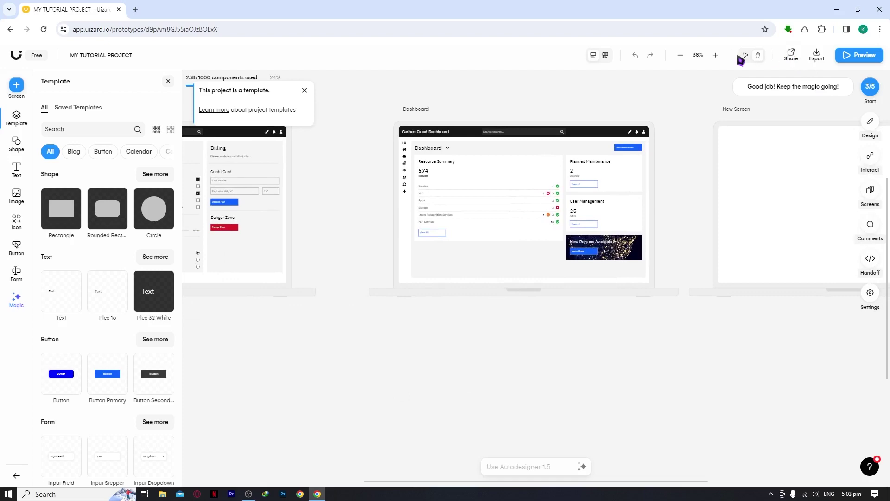
{"action": "left_click", "coordinate": [791, 55]}
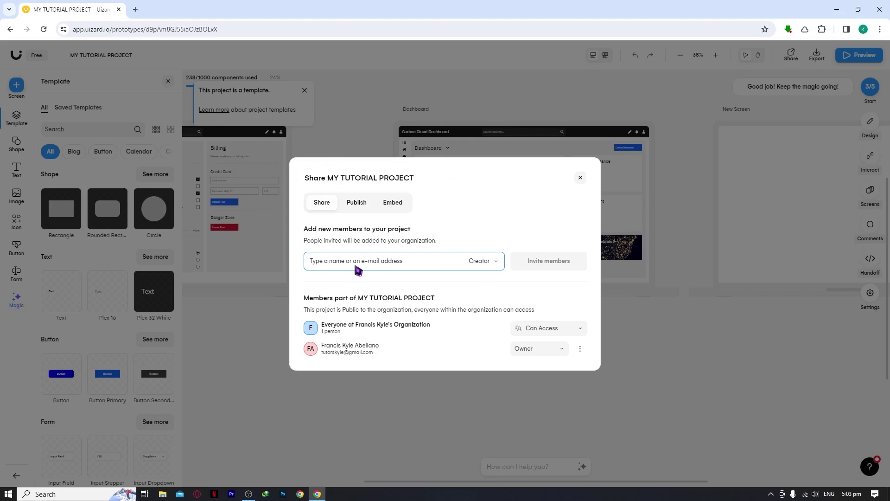
Enter the invitee's e-mail address in Share and set their role to Viewer.
{"action": "key", "text": "Return"}
{"action": "left_click", "coordinate": [492, 263]}
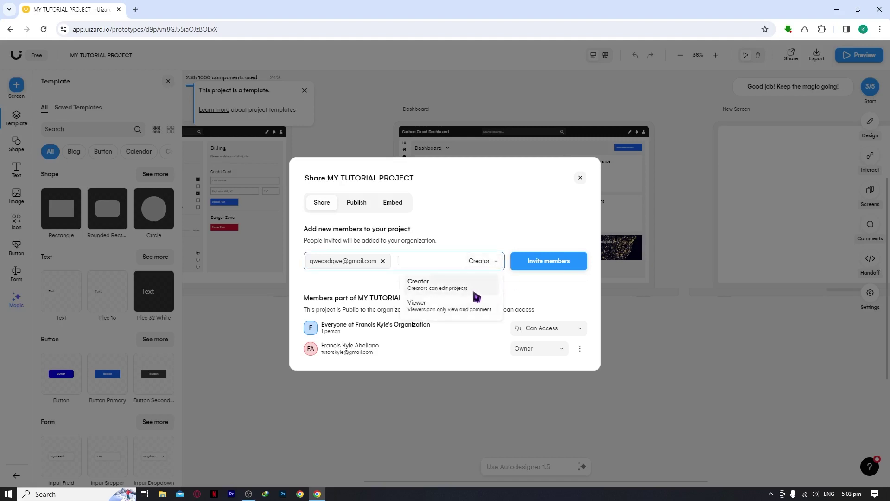
{"action": "left_click", "coordinate": [442, 284]}
{"action": "left_click", "coordinate": [490, 264]}
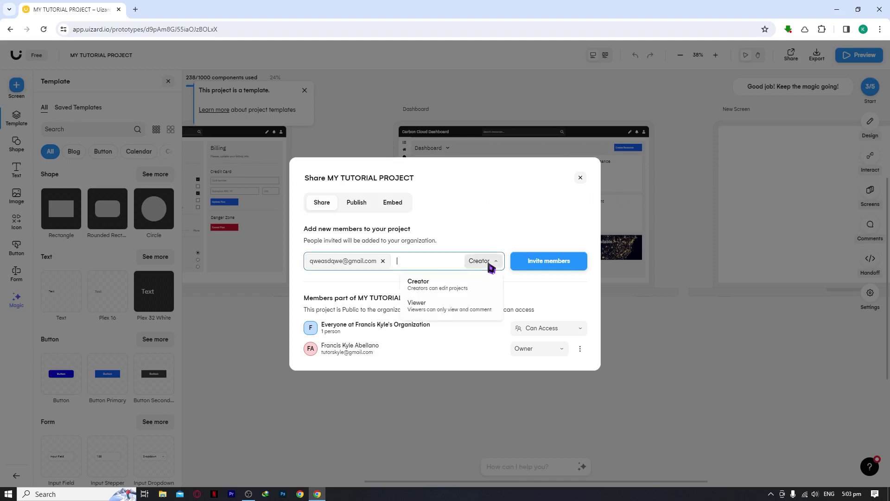
{"action": "left_click", "coordinate": [459, 309]}
{"action": "left_click", "coordinate": [491, 263]}
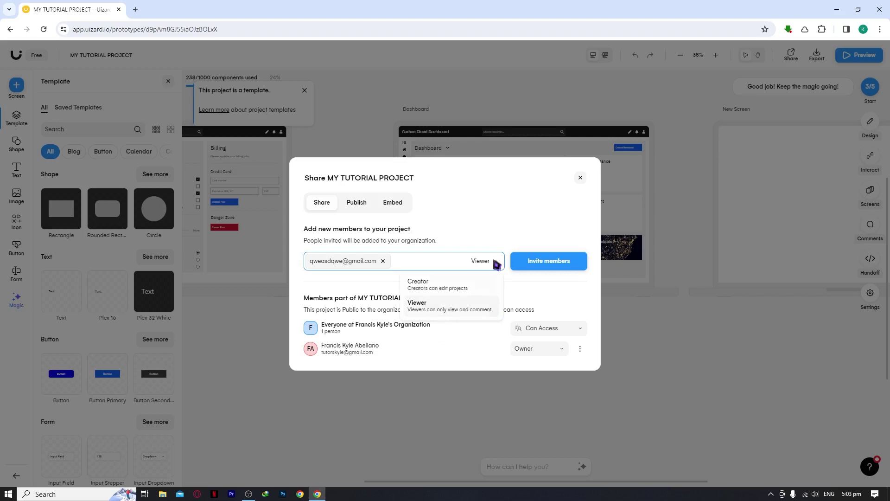
{"action": "left_click", "coordinate": [505, 218]}
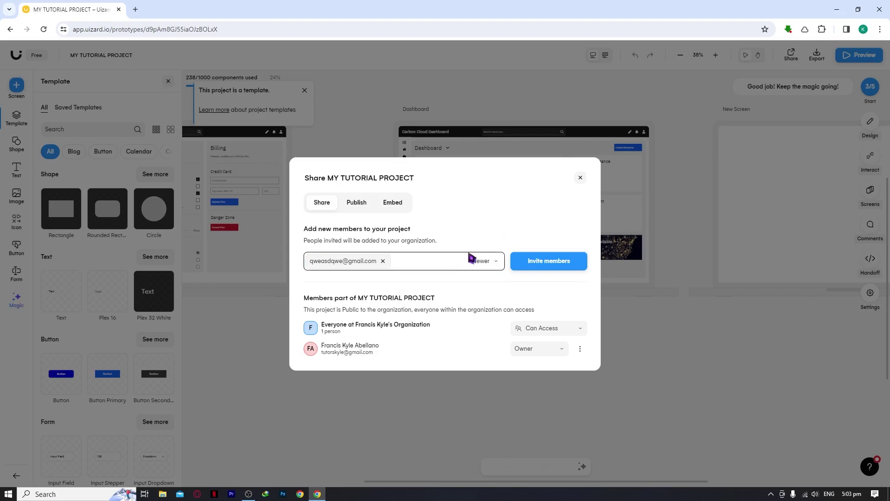
Check the owner's permission options and the organisation-wide access options in the members list.
{"action": "left_click_drag", "start_coordinate": [307, 302], "coordinate": [431, 301]}
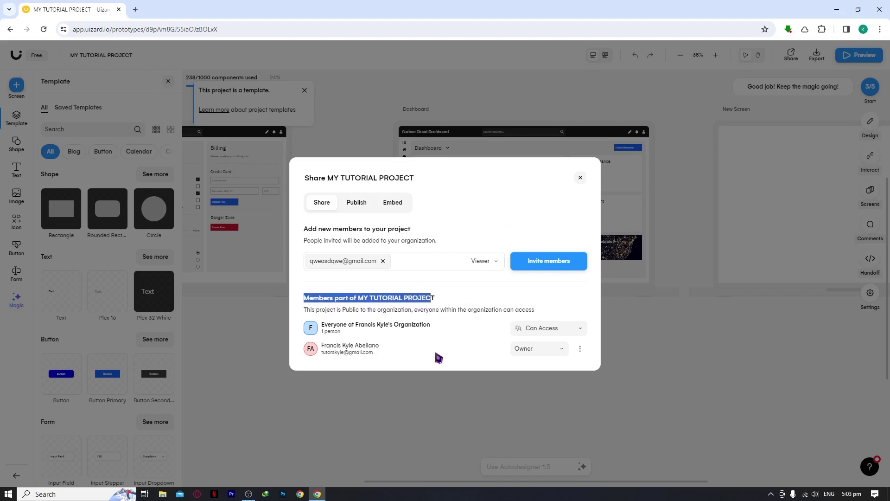
{"action": "left_click", "coordinate": [563, 350]}
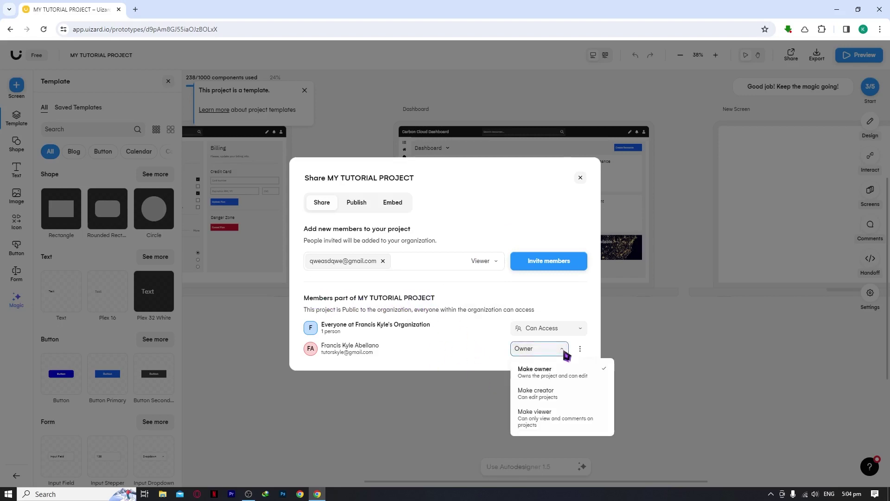
{"action": "left_click", "coordinate": [582, 330]}
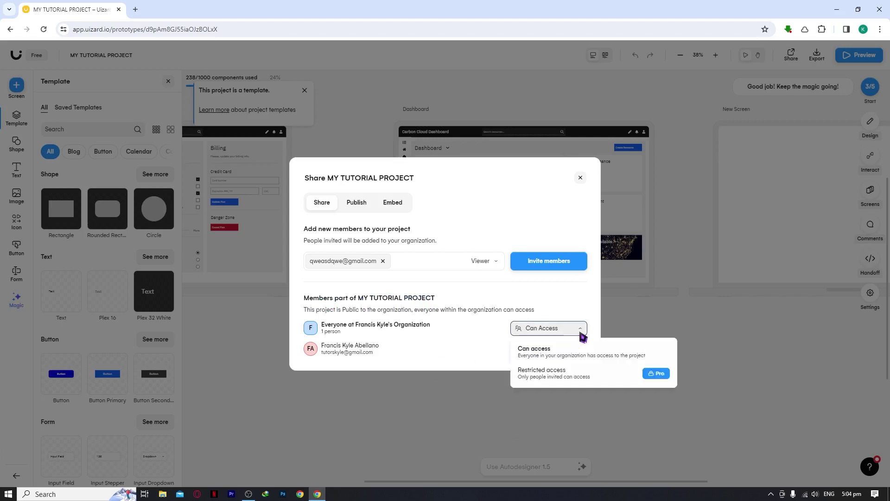
{"action": "left_click", "coordinate": [586, 330]}
{"action": "left_click", "coordinate": [585, 330]}
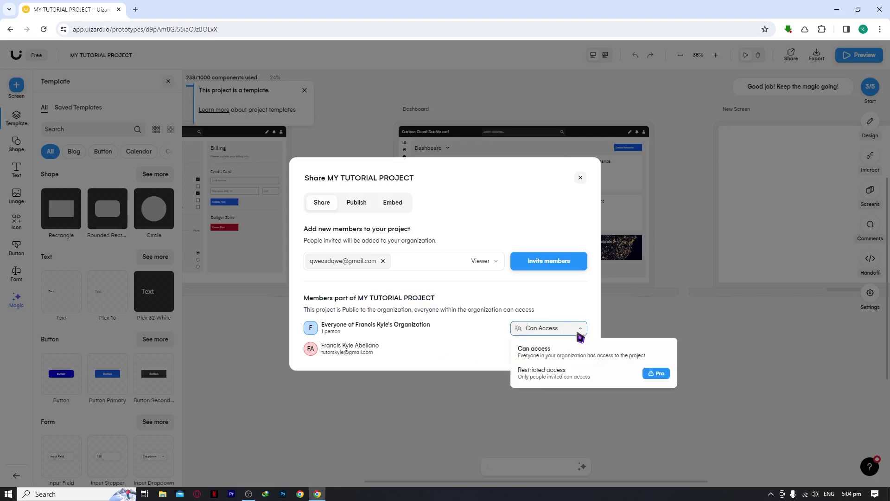
{"action": "left_click", "coordinate": [560, 306]}
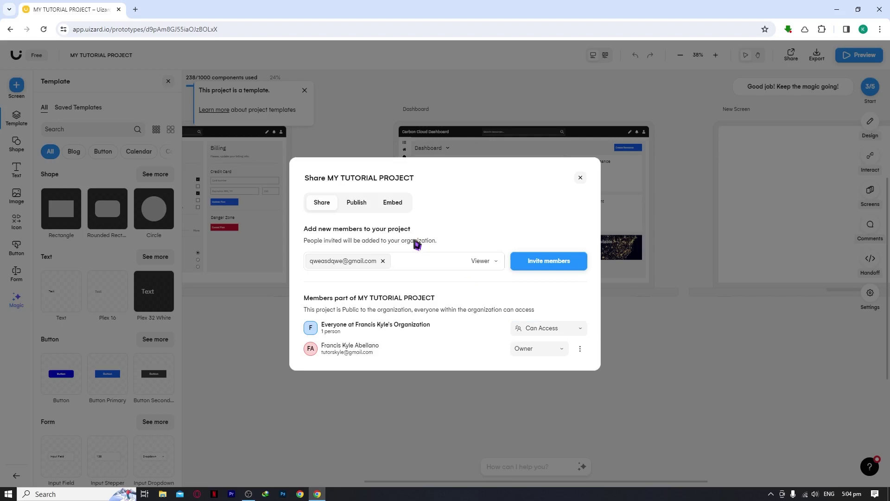
Look over the Publish and Embed settings, close the Share dialog, and open Export's Handoff panel.
{"action": "left_click", "coordinate": [357, 204]}
{"action": "left_click", "coordinate": [392, 214]}
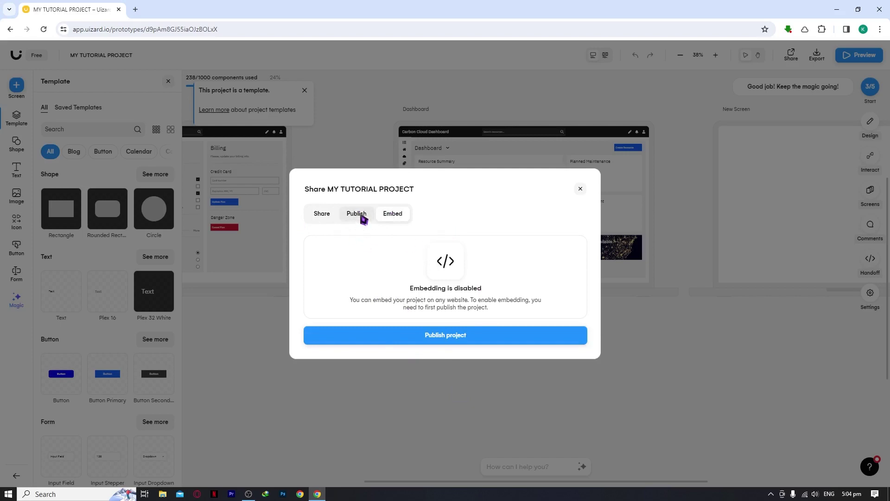
{"action": "left_click", "coordinate": [331, 214]}
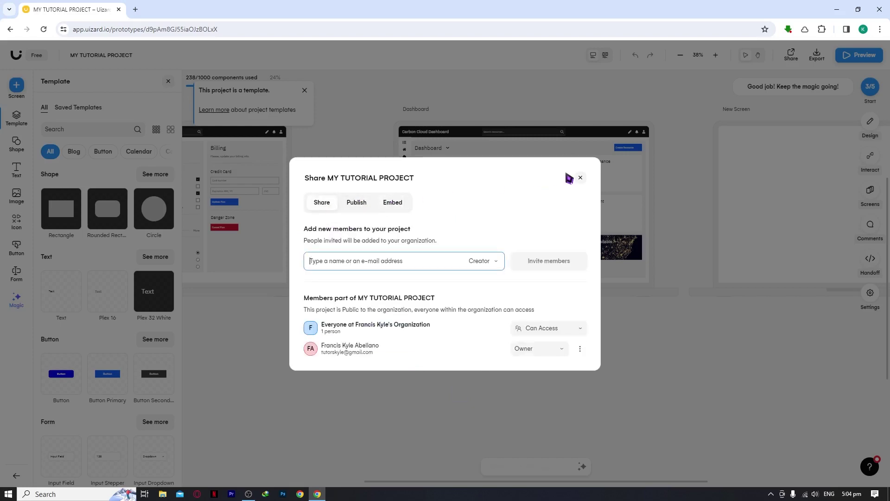
{"action": "left_click", "coordinate": [580, 178]}
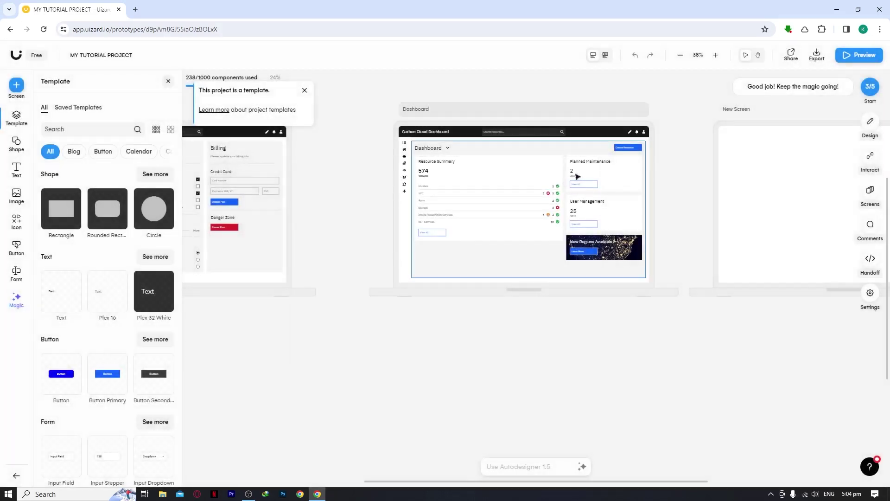
{"action": "left_click", "coordinate": [816, 55]}
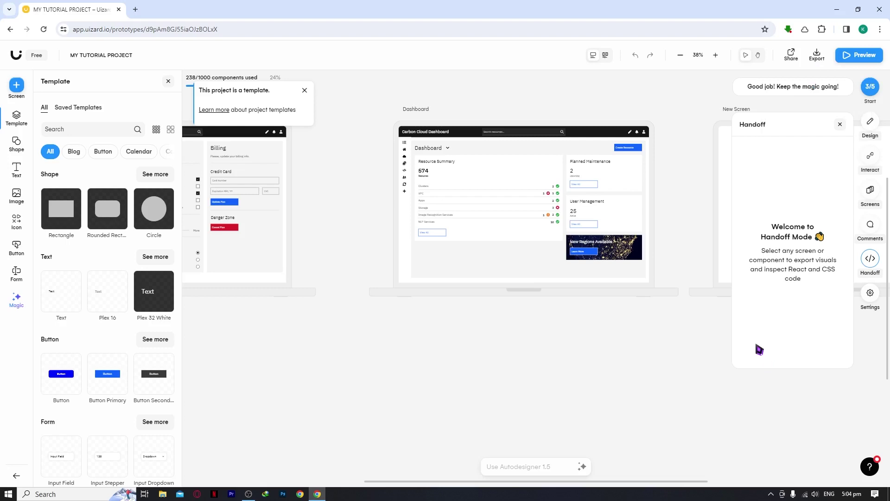
Close the Handoff panel and launch the prototype Preview.
{"action": "left_click", "coordinate": [840, 125]}
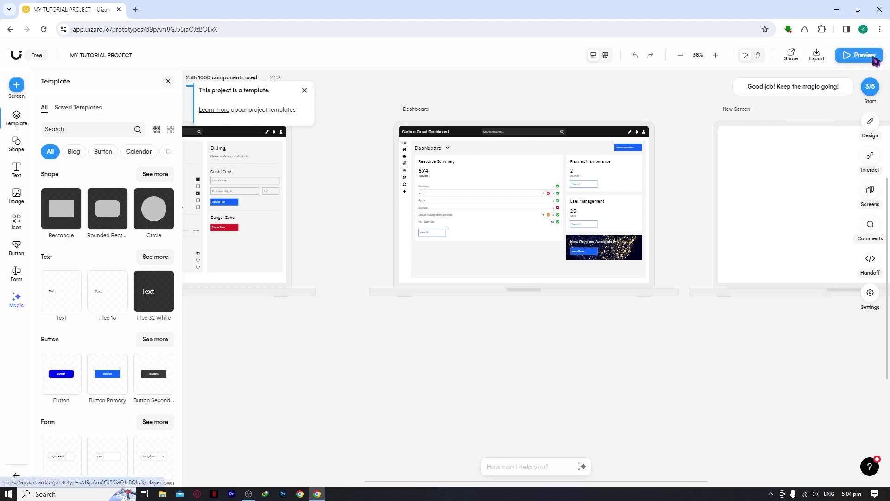
{"action": "left_click", "coordinate": [866, 55]}
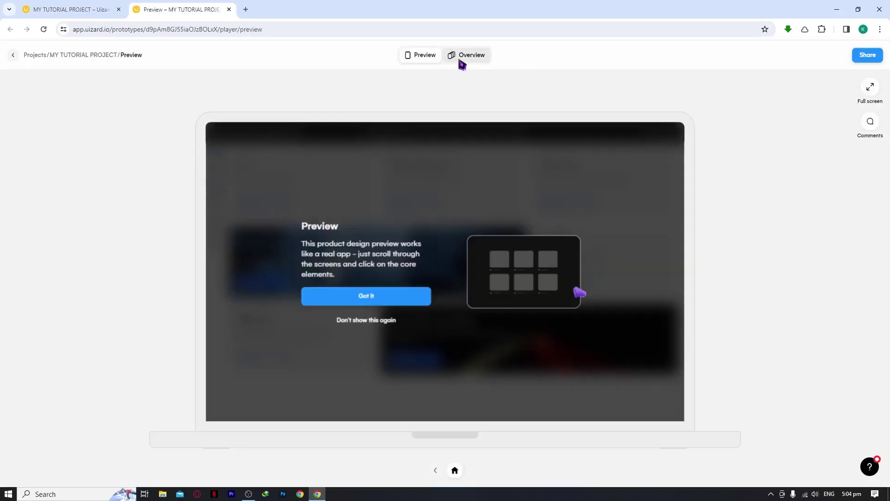
View the Overview, test the Home Screen with comments and full screen, then close the preview.
{"action": "left_click", "coordinate": [465, 60]}
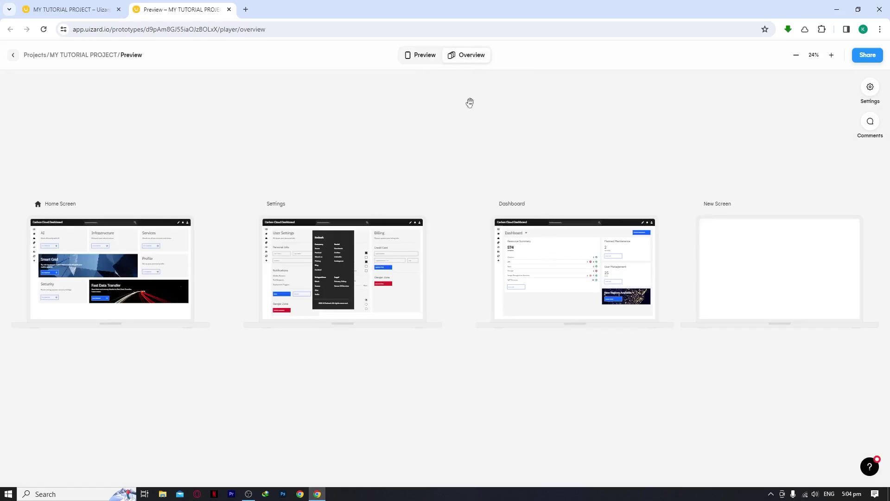
{"action": "left_click", "coordinate": [424, 60]}
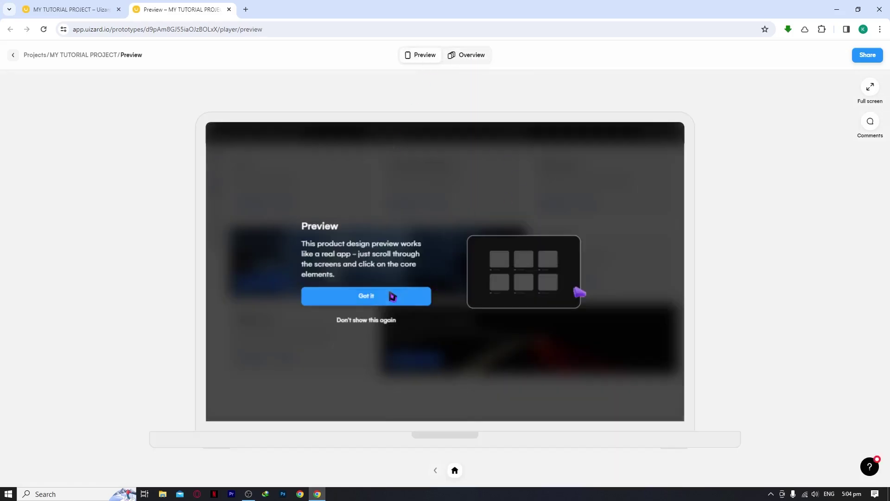
{"action": "left_click", "coordinate": [391, 294]}
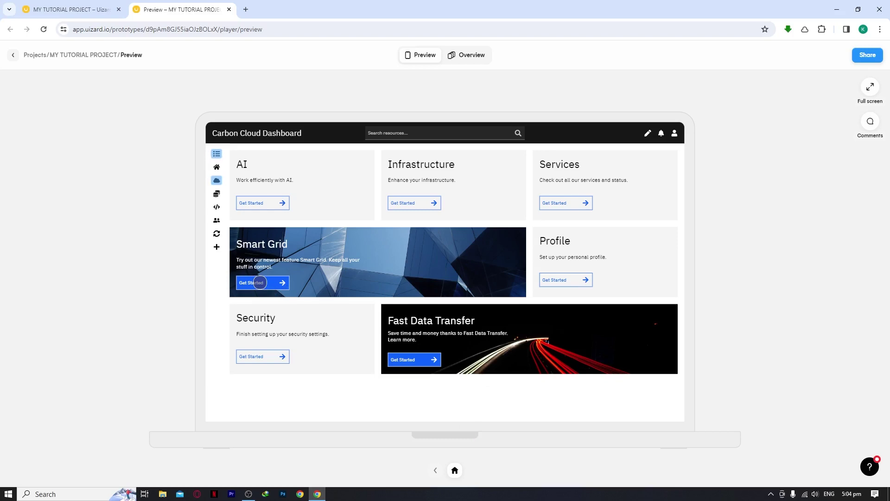
{"action": "left_click", "coordinate": [214, 175]}
{"action": "left_click", "coordinate": [871, 123]}
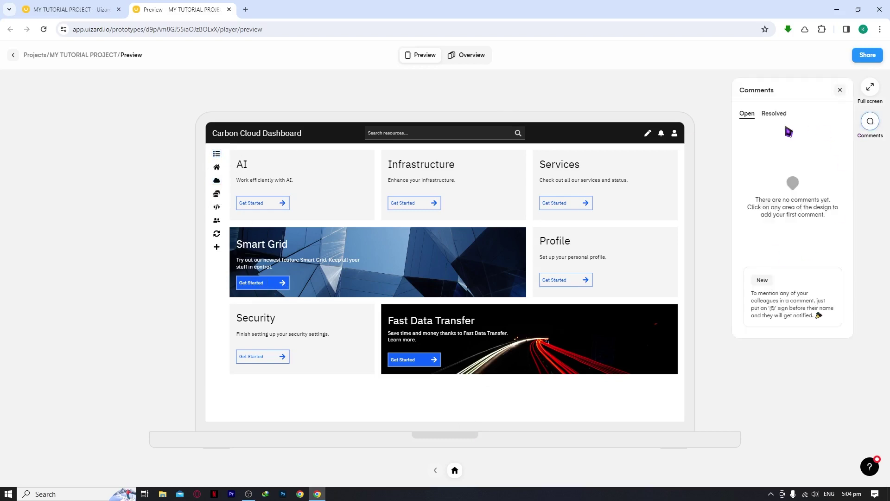
{"action": "left_click", "coordinate": [870, 88]}
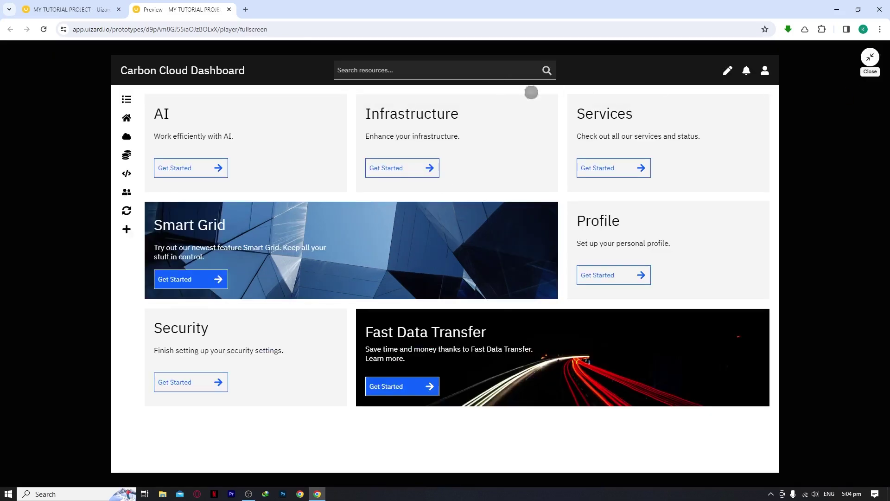
{"action": "left_click", "coordinate": [880, 70]}
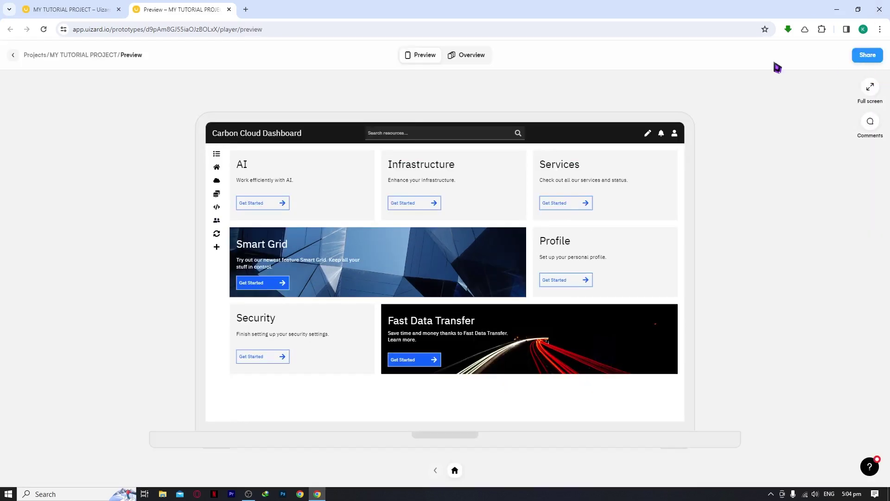
{"action": "left_click", "coordinate": [229, 10]}
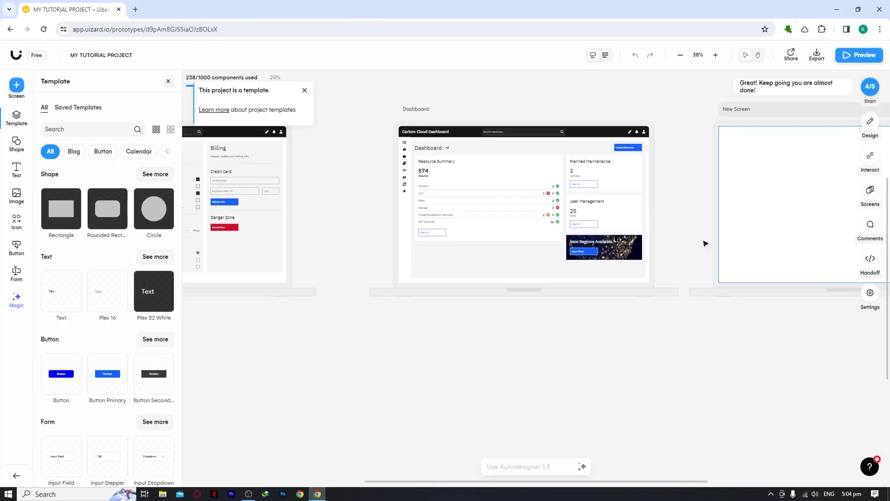
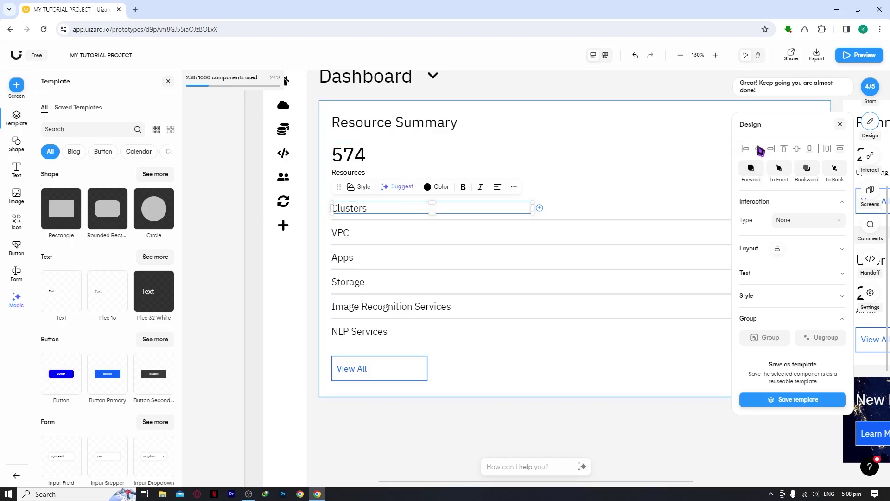
Inspect the interaction type options for the 574 count and the Clusters text, leaving them unchanged.
{"action": "left_click", "coordinate": [495, 153]}
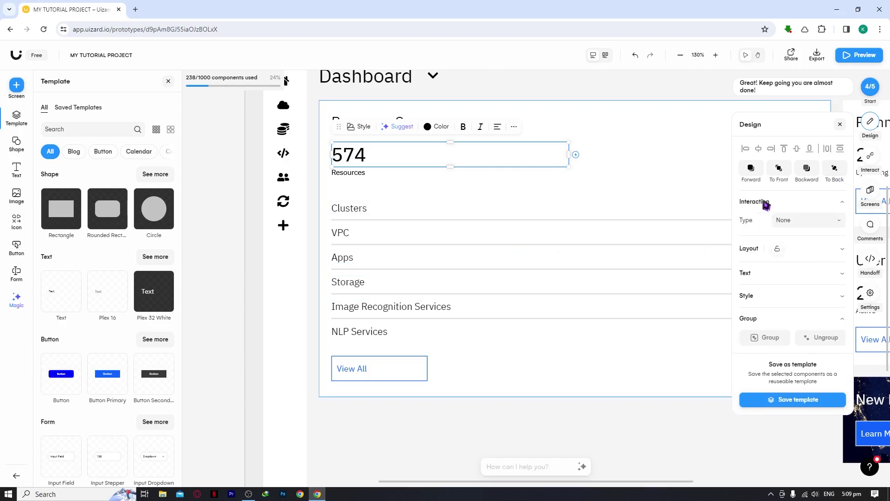
{"action": "left_click", "coordinate": [799, 223]}
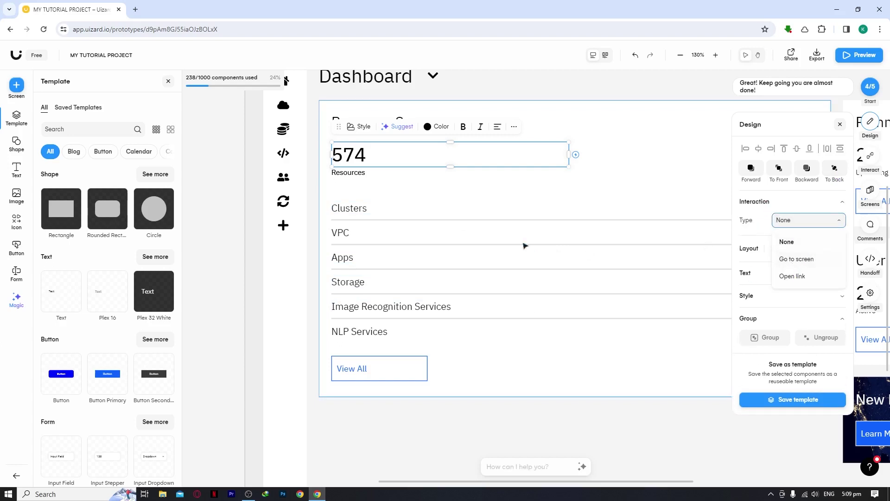
{"action": "left_click", "coordinate": [368, 209]}
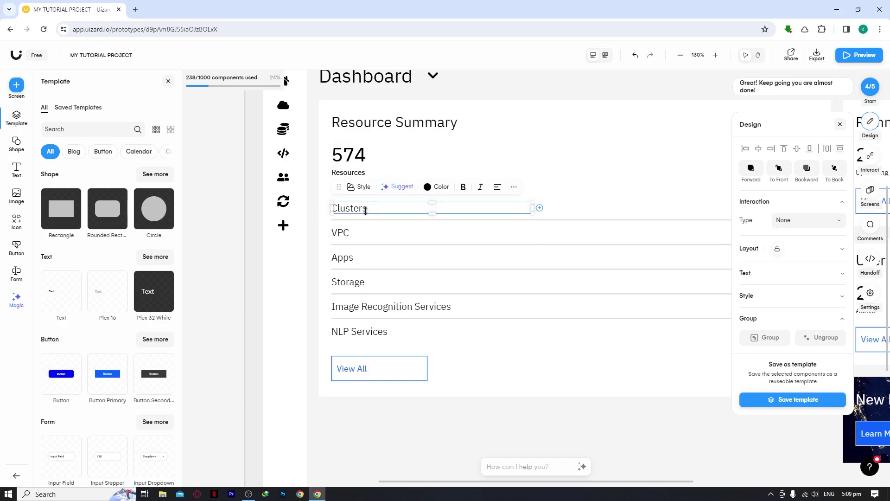
{"action": "left_click", "coordinate": [798, 221]}
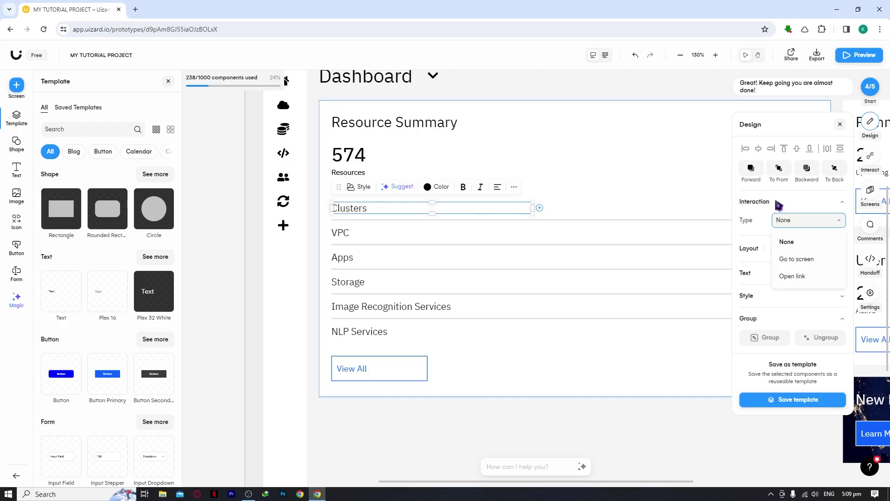
{"action": "left_click", "coordinate": [812, 202]}
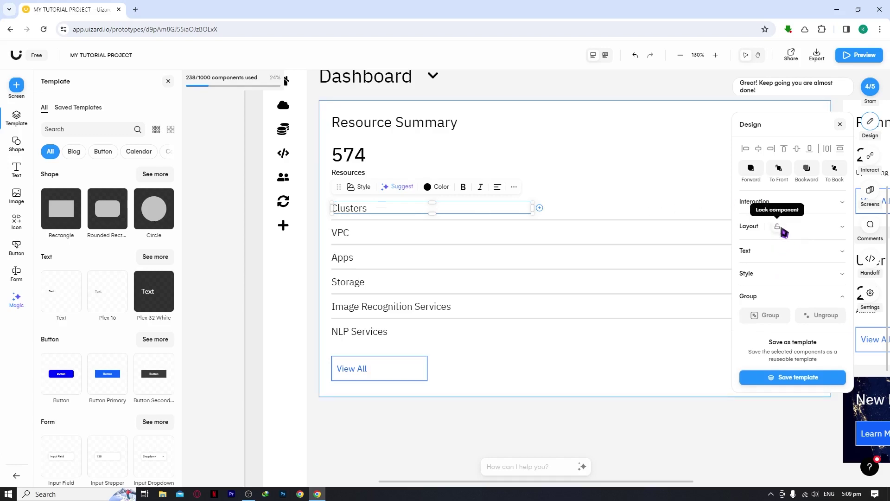
Review the Clusters text formatting and style settings, then clear the selection.
{"action": "left_click", "coordinate": [785, 253]}
{"action": "left_click", "coordinate": [796, 341]}
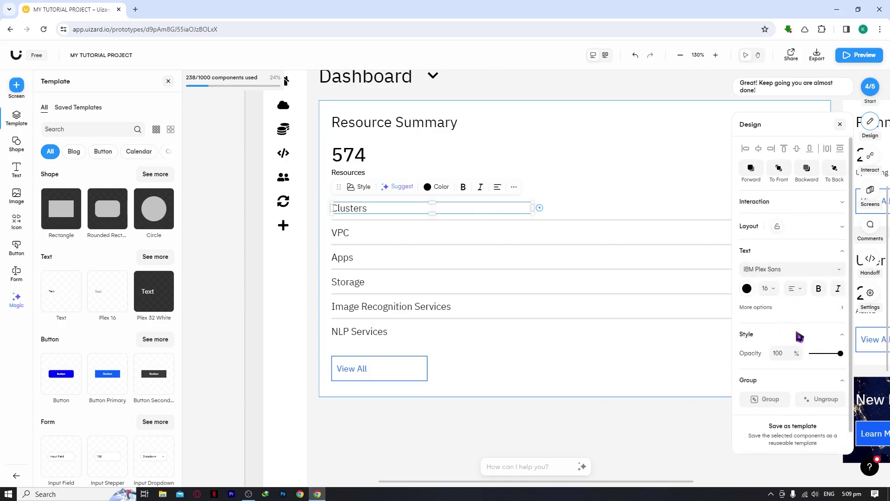
{"action": "scroll", "coordinate": [794, 353], "scroll_direction": "down", "scroll_amount": 1}
{"action": "left_click", "coordinate": [793, 358]}
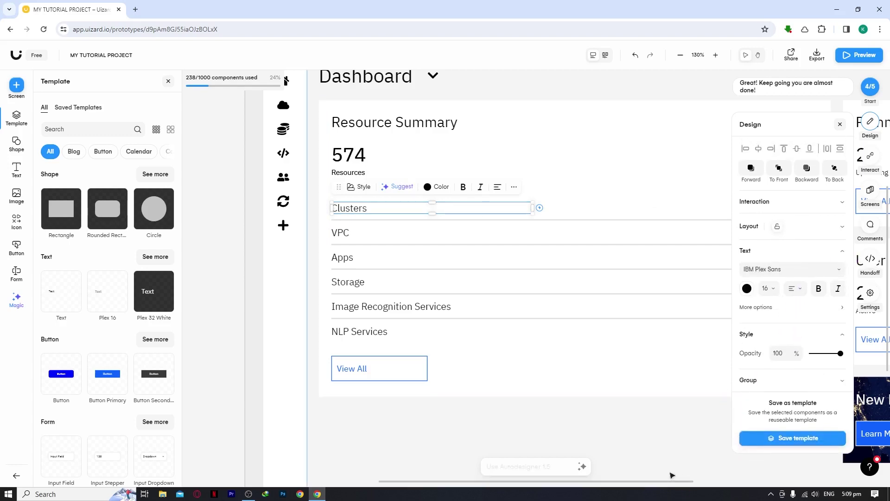
{"action": "left_click", "coordinate": [649, 452]}
{"action": "left_click", "coordinate": [870, 159]}
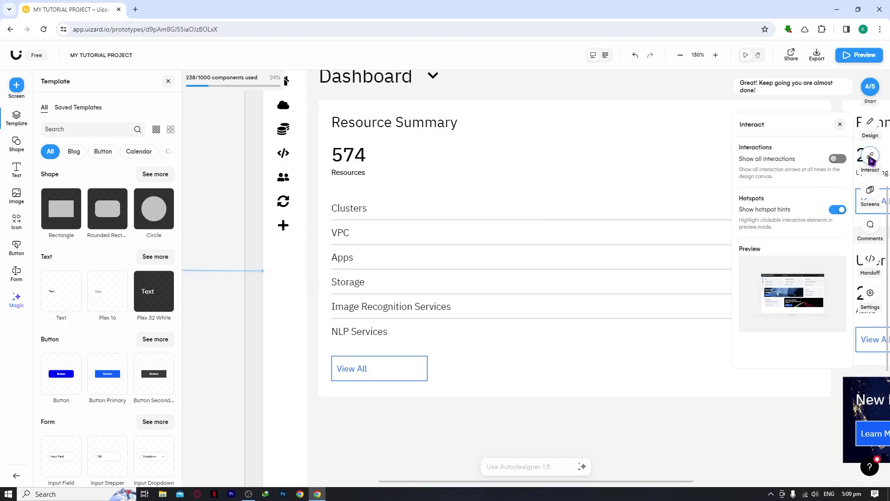
{"action": "scroll", "coordinate": [518, 267], "scroll_direction": "down", "scroll_amount": 1}
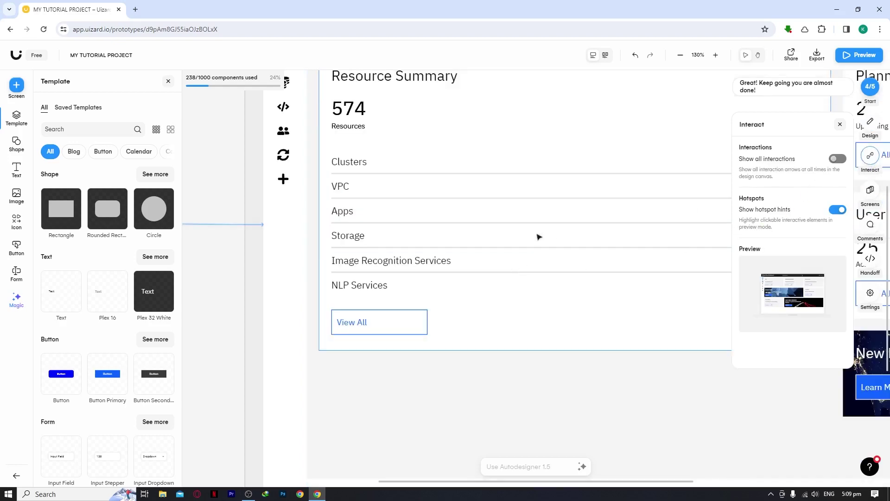
{"action": "scroll", "coordinate": [519, 234], "scroll_direction": "down", "scroll_amount": 2}
{"action": "scroll", "coordinate": [482, 230], "scroll_direction": "up", "scroll_amount": 4}
{"action": "scroll", "coordinate": [462, 227], "scroll_direction": "down", "scroll_amount": 2}
{"action": "scroll", "coordinate": [464, 230], "scroll_direction": "up", "scroll_amount": 4}
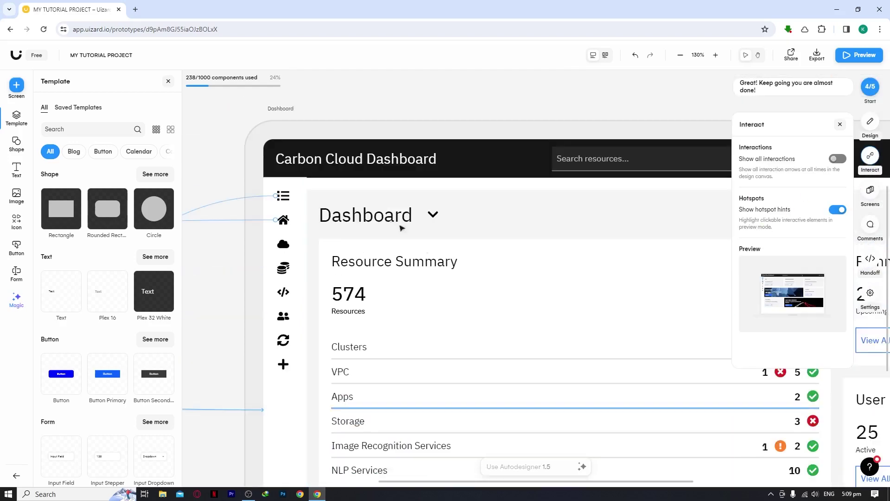
{"action": "left_click", "coordinate": [680, 55]}
{"action": "left_click", "coordinate": [680, 56]}
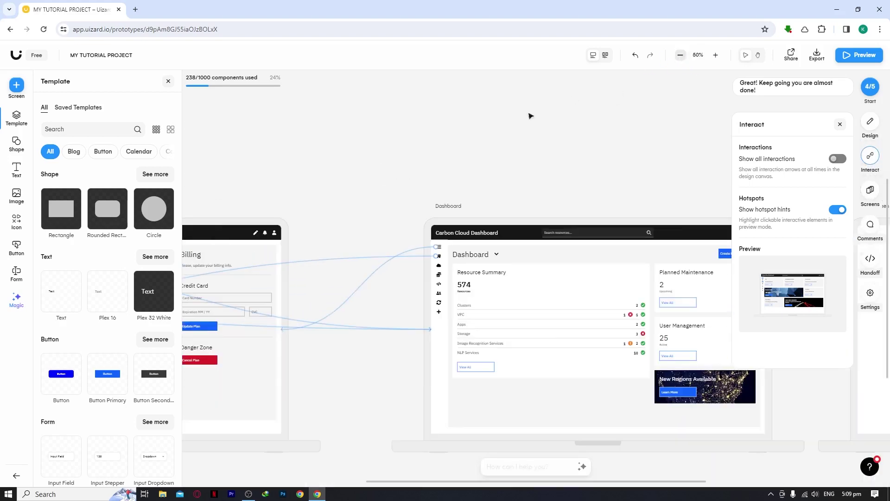
{"action": "left_click_drag", "start_coordinate": [357, 131], "coordinate": [469, 103]}
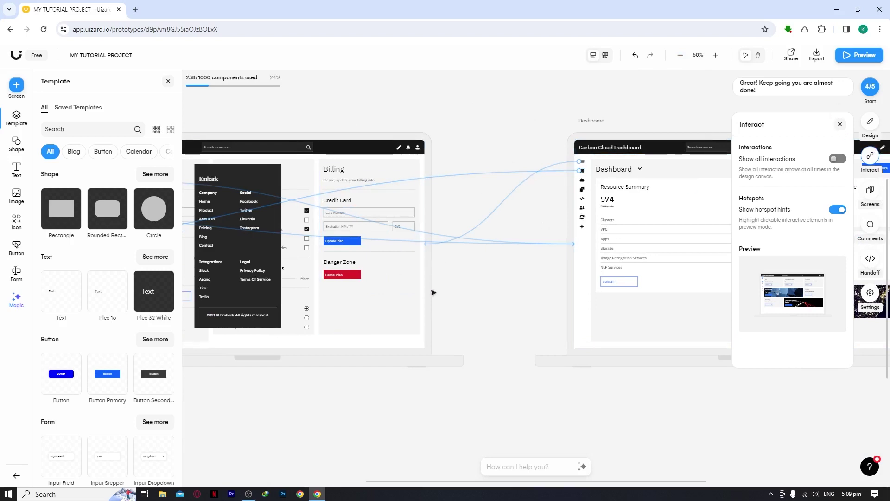
{"action": "left_click_drag", "start_coordinate": [466, 287], "coordinate": [537, 284]}
{"action": "scroll", "coordinate": [537, 284], "scroll_direction": "up", "scroll_amount": 2}
{"action": "scroll", "coordinate": [536, 283], "scroll_direction": "left", "scroll_amount": 2}
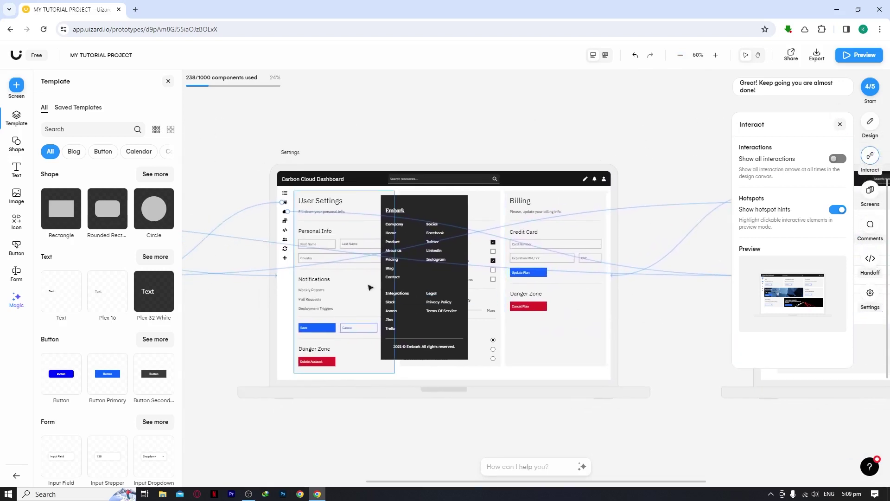
{"action": "scroll", "coordinate": [553, 254], "scroll_direction": "right", "scroll_amount": 1}
{"action": "scroll", "coordinate": [555, 251], "scroll_direction": "left", "scroll_amount": 8}
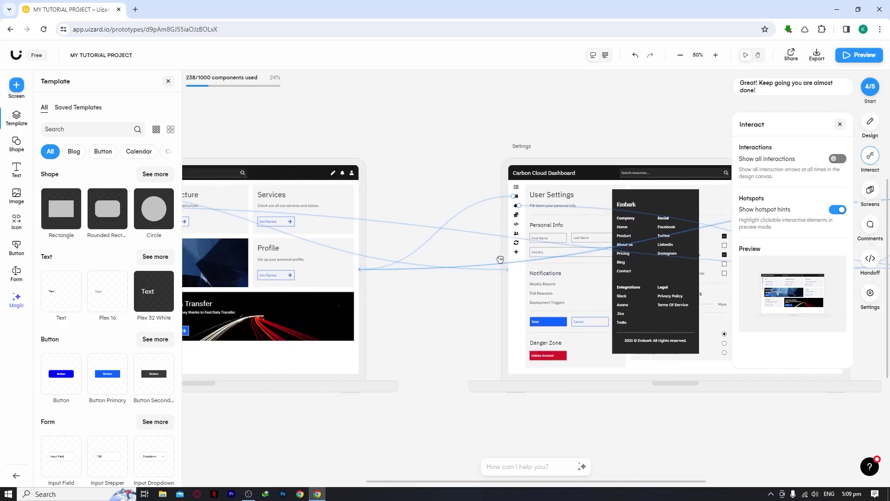
{"action": "scroll", "coordinate": [559, 243], "scroll_direction": "right", "scroll_amount": 4}
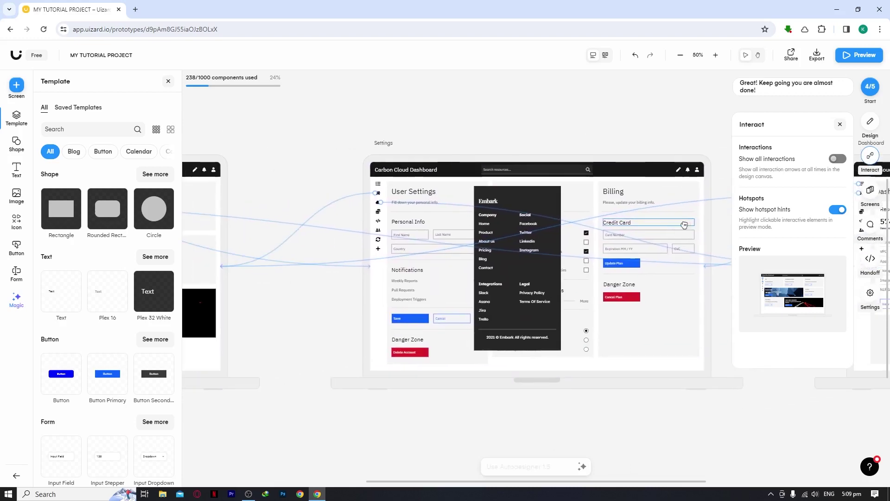
{"action": "scroll", "coordinate": [529, 203], "scroll_direction": "left", "scroll_amount": 5}
{"action": "scroll", "coordinate": [528, 203], "scroll_direction": "down", "scroll_amount": 1}
{"action": "scroll", "coordinate": [522, 205], "scroll_direction": "up", "scroll_amount": 6}
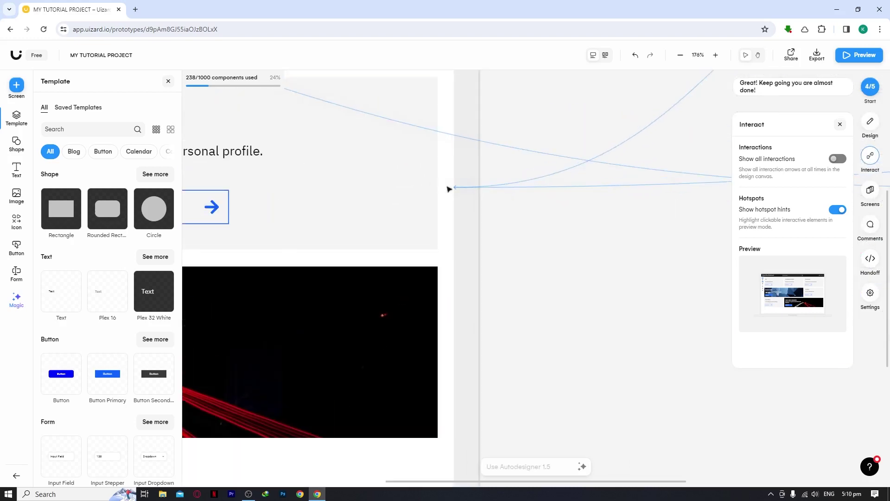
Show the screen's design properties and scroll around the canvas.
{"action": "left_click", "coordinate": [461, 190]}
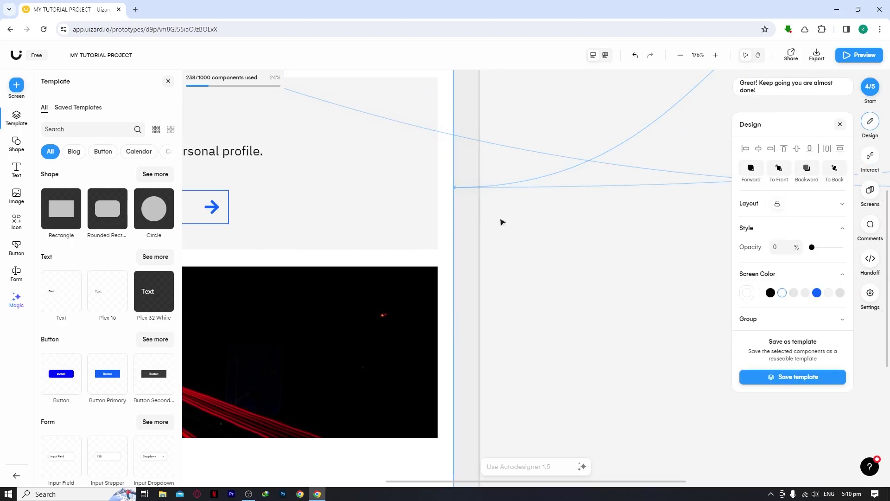
{"action": "scroll", "coordinate": [502, 222], "scroll_direction": "down", "scroll_amount": 8}
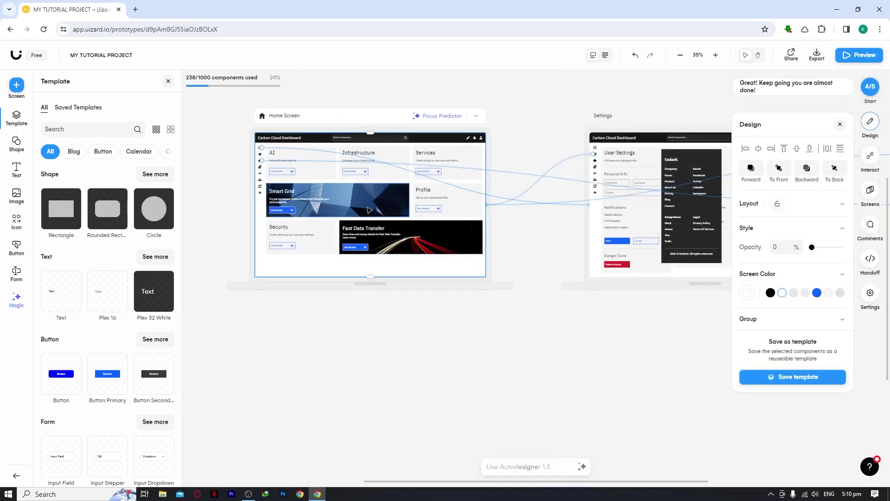
{"action": "scroll", "coordinate": [556, 200], "scroll_direction": "right", "scroll_amount": 8}
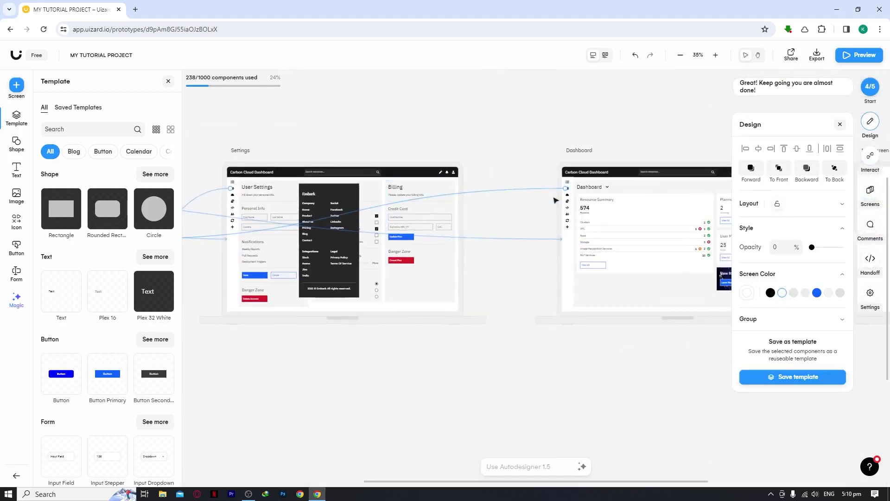
{"action": "scroll", "coordinate": [556, 201], "scroll_direction": "up", "scroll_amount": 5}
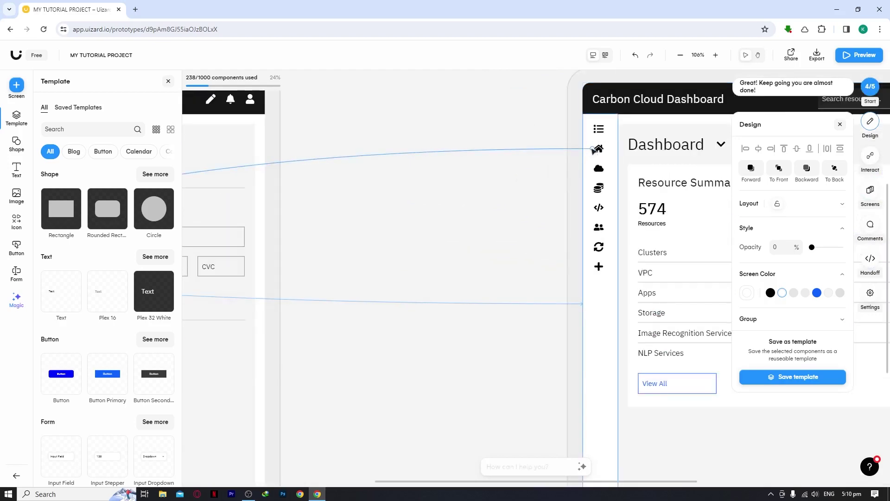
{"action": "scroll", "coordinate": [587, 154], "scroll_direction": "down", "scroll_amount": 3}
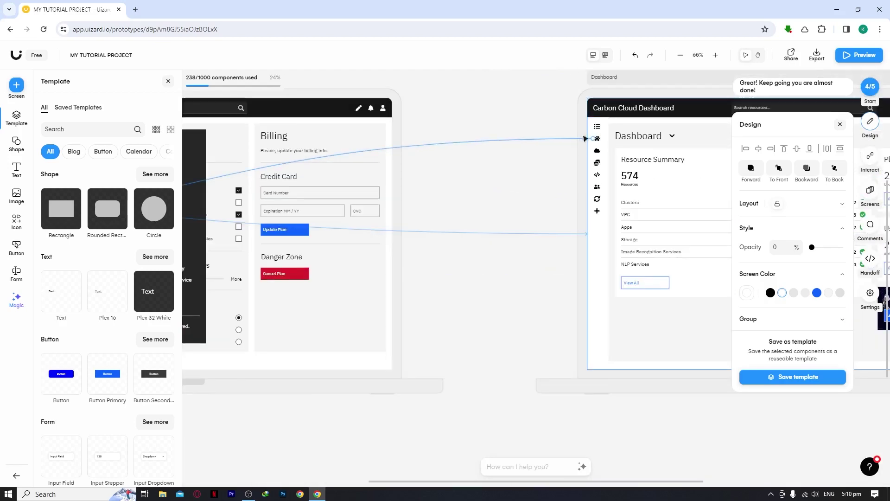
{"action": "scroll", "coordinate": [598, 138], "scroll_direction": "down", "scroll_amount": 3}
{"action": "scroll", "coordinate": [603, 172], "scroll_direction": "up", "scroll_amount": 5}
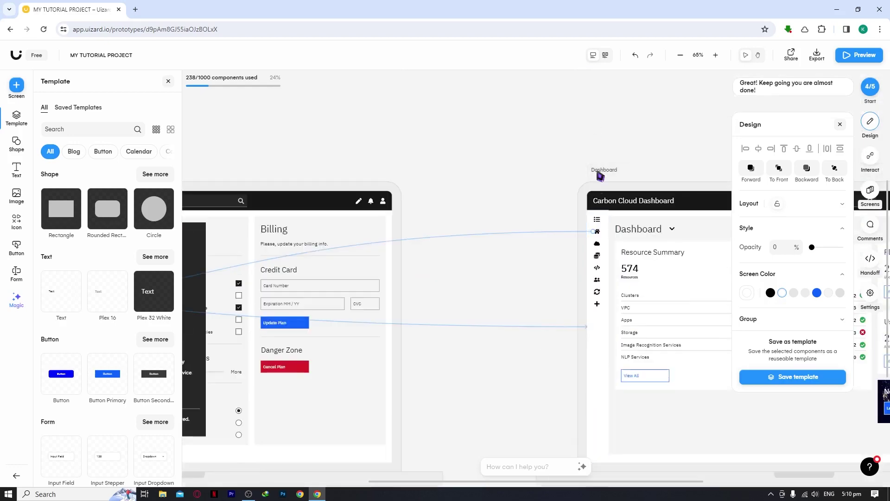
{"action": "scroll", "coordinate": [602, 207], "scroll_direction": "up", "scroll_amount": 3}
{"action": "scroll", "coordinate": [602, 207], "scroll_direction": "up", "scroll_amount": 3}
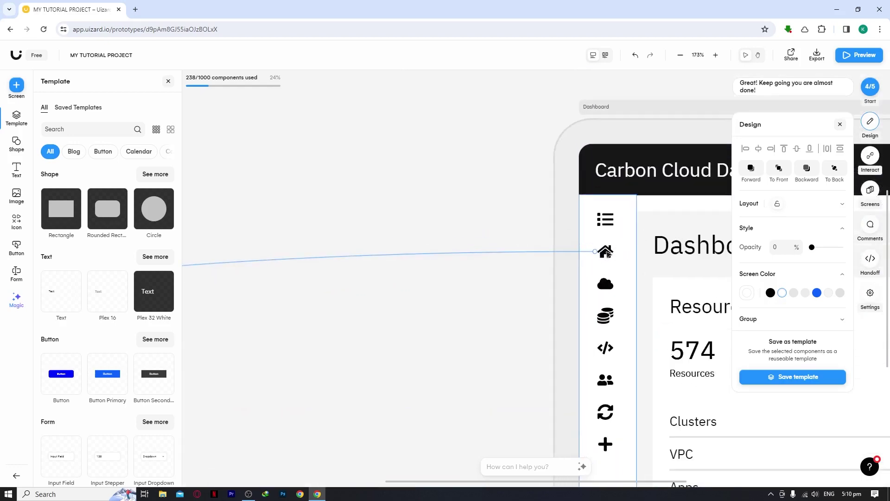
{"action": "scroll", "coordinate": [607, 254], "scroll_direction": "down", "scroll_amount": 3}
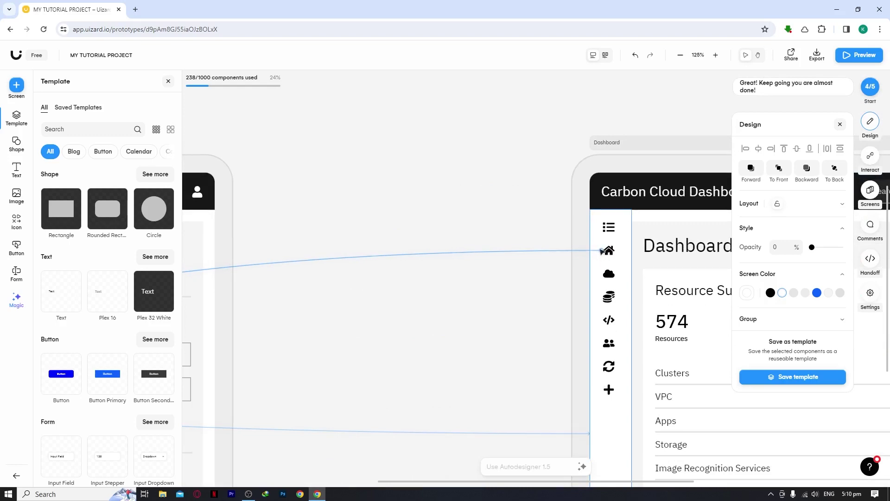
Pan past the Billing screen and select the Home Screen so it is centred.
{"action": "left_click_drag", "start_coordinate": [371, 288], "coordinate": [542, 247]}
{"action": "scroll", "coordinate": [363, 256], "scroll_direction": "left", "scroll_amount": 10}
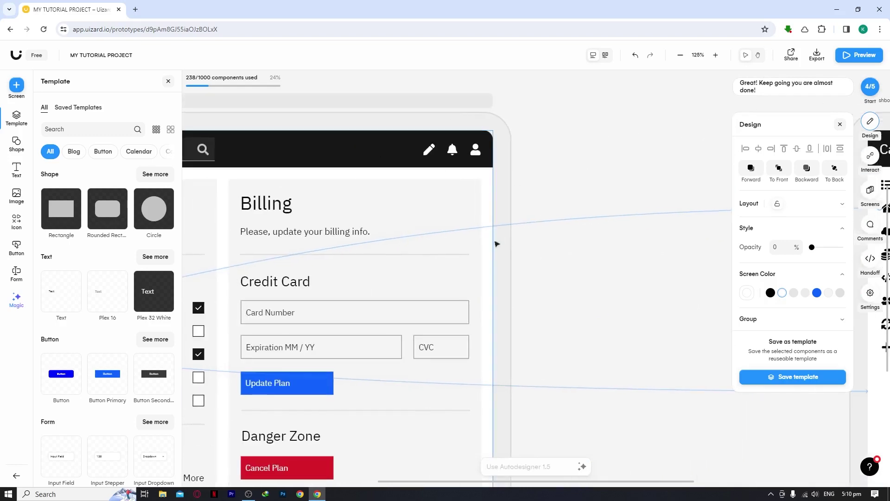
{"action": "scroll", "coordinate": [301, 226], "scroll_direction": "left", "scroll_amount": 10}
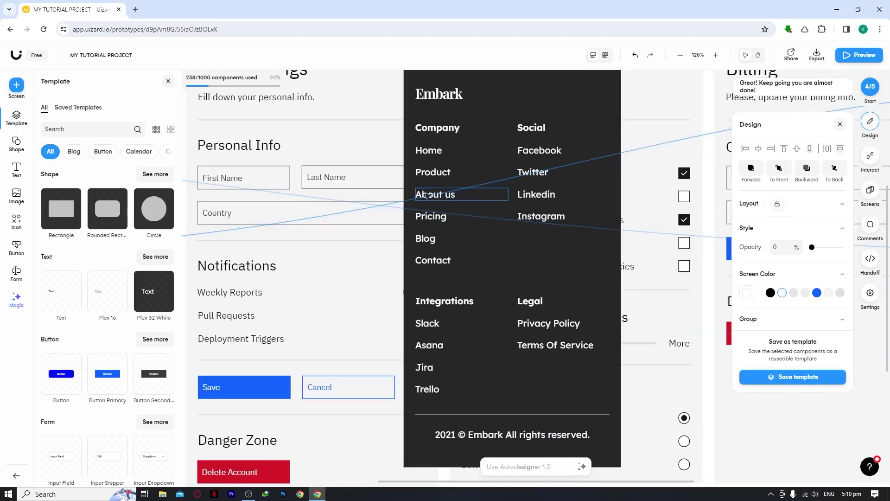
{"action": "scroll", "coordinate": [314, 222], "scroll_direction": "left", "scroll_amount": 8}
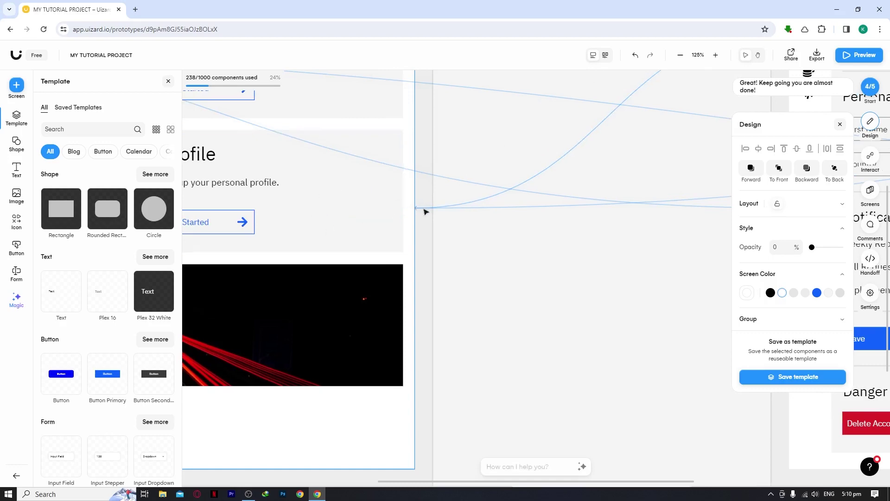
{"action": "scroll", "coordinate": [343, 213], "scroll_direction": "down", "scroll_amount": 3}
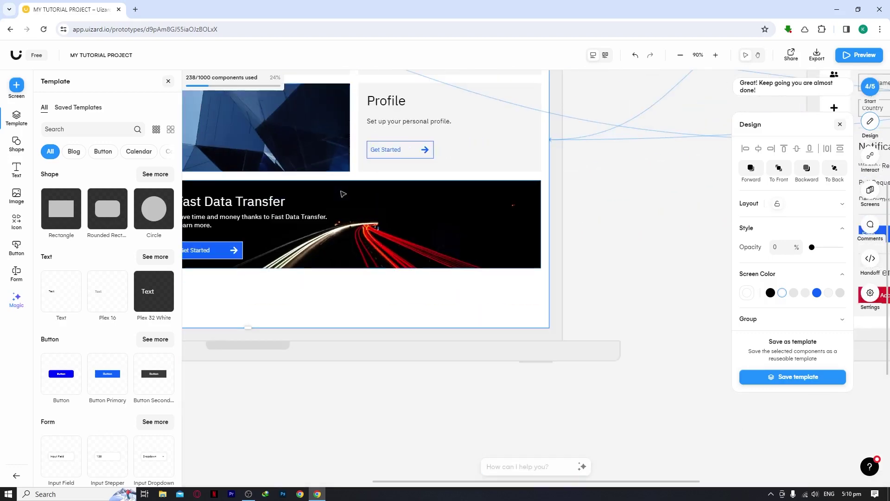
{"action": "scroll", "coordinate": [557, 203], "scroll_direction": "down", "scroll_amount": 3}
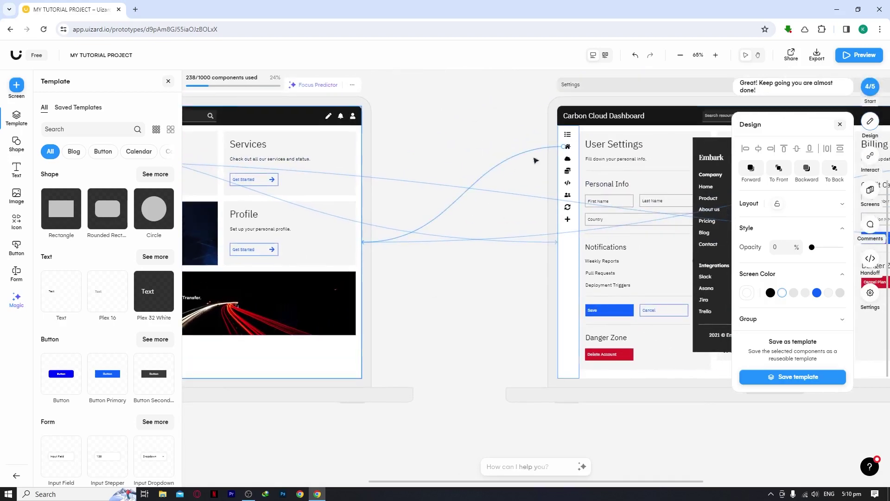
{"action": "left_click", "coordinate": [244, 230]}
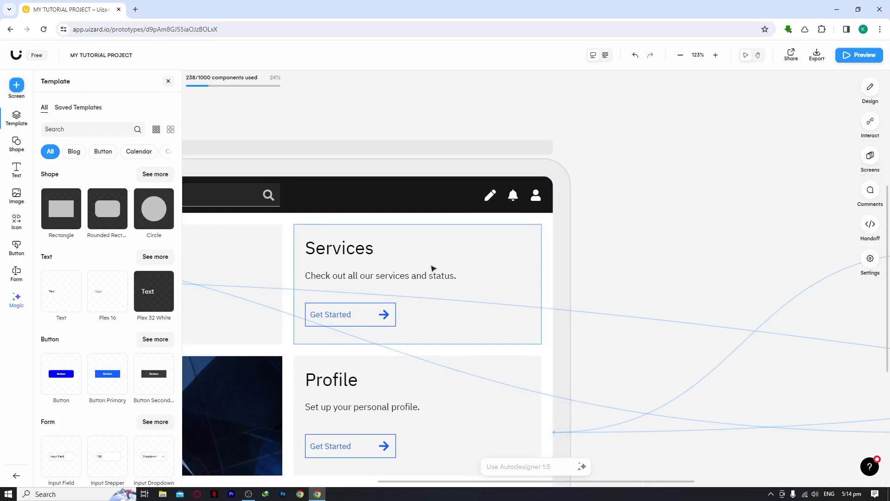
Link the header user icon to the Dashboard screen.
{"action": "left_click", "coordinate": [670, 191]}
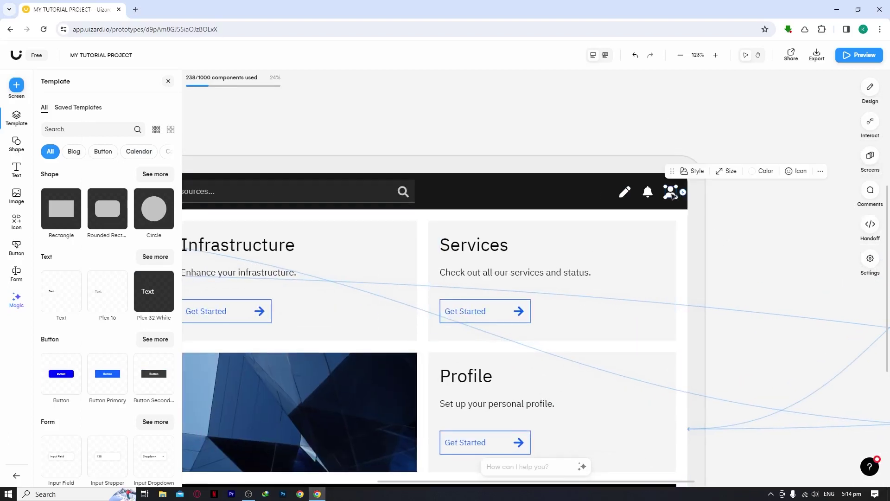
{"action": "left_click_drag", "start_coordinate": [717, 230], "coordinate": [648, 216]}
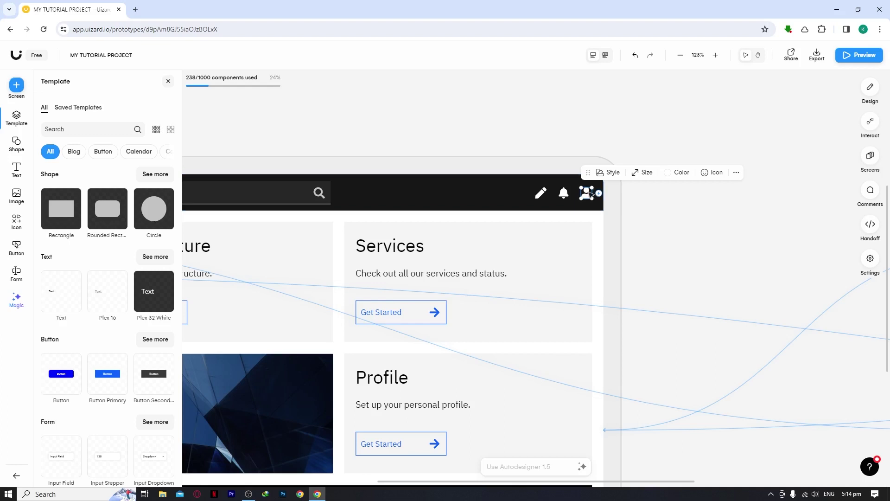
{"action": "left_click_drag", "start_coordinate": [601, 194], "coordinate": [405, 284]}
{"action": "scroll", "coordinate": [405, 284], "scroll_direction": "left", "scroll_amount": 3}
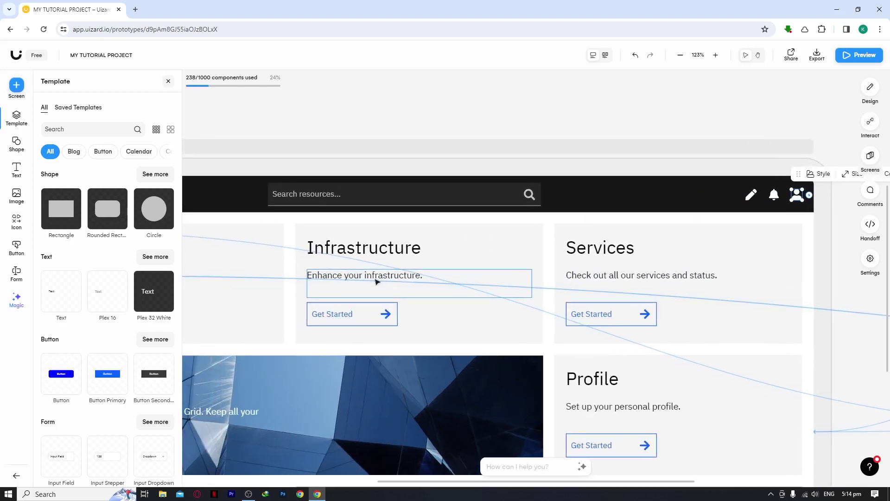
{"action": "scroll", "coordinate": [412, 285], "scroll_direction": "down", "scroll_amount": 6}
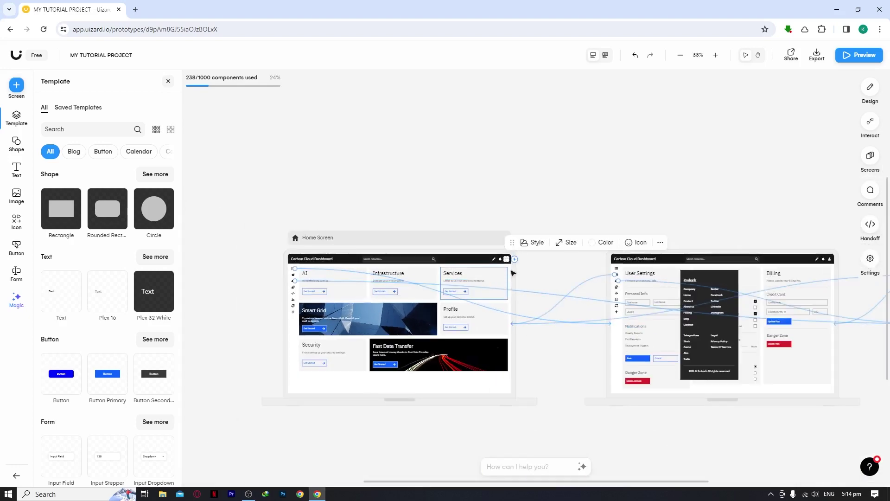
{"action": "scroll", "coordinate": [515, 262], "scroll_direction": "up", "scroll_amount": 4}
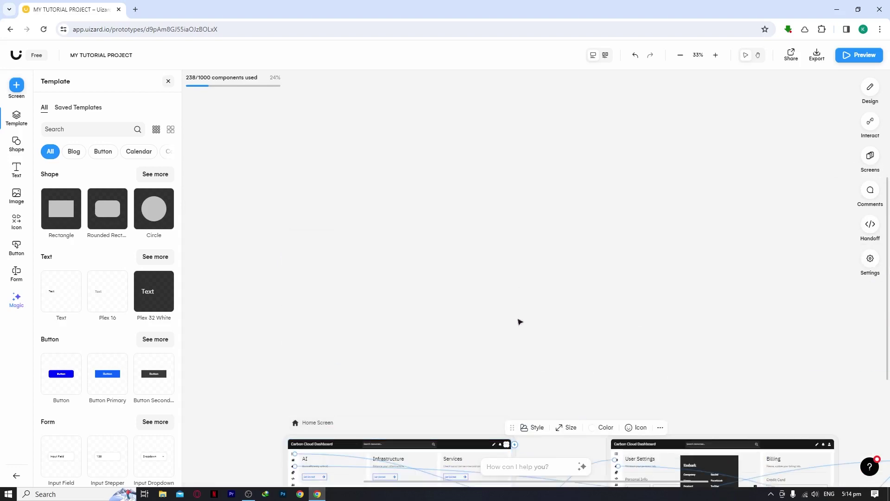
{"action": "scroll", "coordinate": [520, 320], "scroll_direction": "down", "scroll_amount": 5}
{"action": "scroll", "coordinate": [572, 342], "scroll_direction": "right", "scroll_amount": 3}
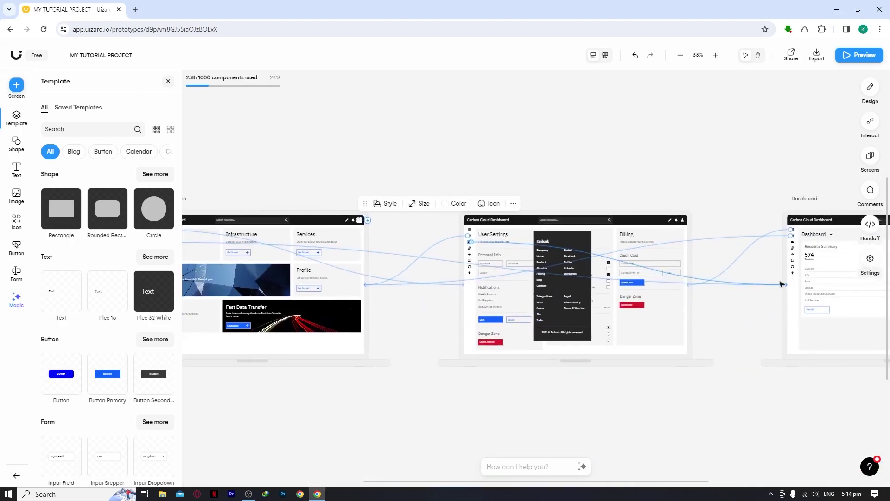
{"action": "left_click", "coordinate": [371, 221]}
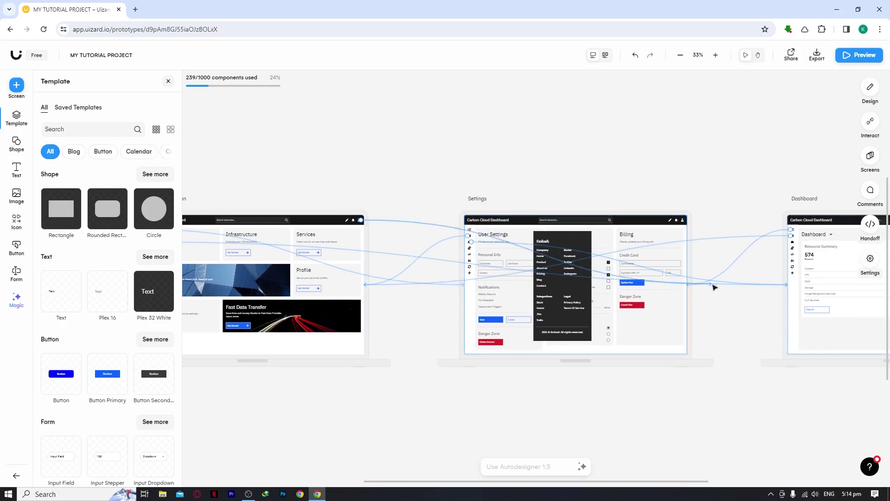
Check the new link's interaction settings, clear the selection and zoom to Dashboard.
{"action": "left_click", "coordinate": [809, 274]}
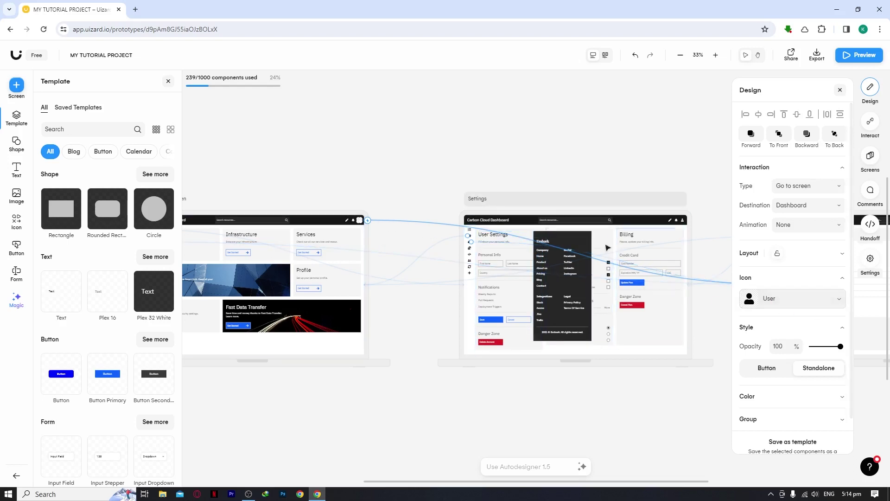
{"action": "left_click", "coordinate": [614, 188]}
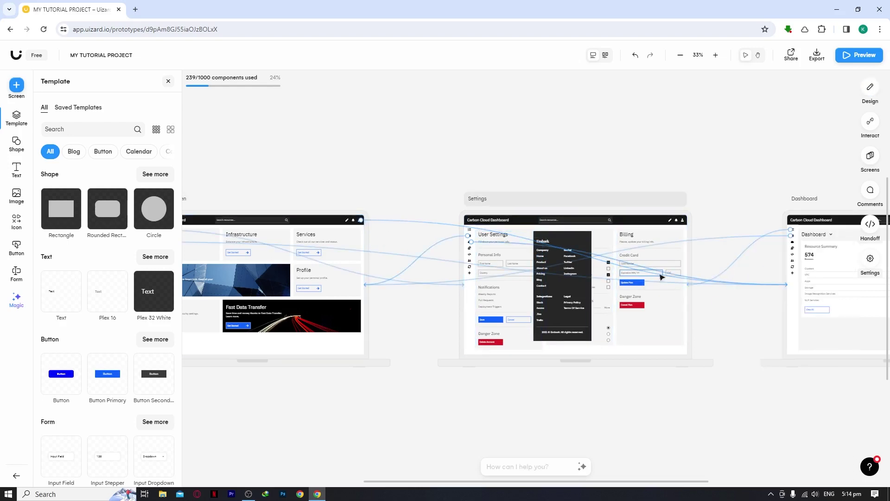
{"action": "scroll", "coordinate": [362, 247], "scroll_direction": "up", "scroll_amount": 2}
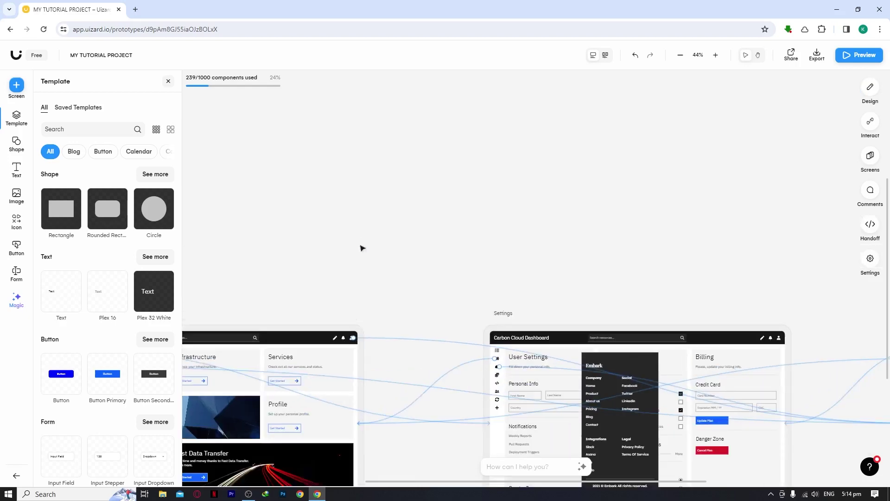
{"action": "scroll", "coordinate": [343, 364], "scroll_direction": "up", "scroll_amount": 5}
{"action": "scroll", "coordinate": [441, 401], "scroll_direction": "down", "scroll_amount": 6}
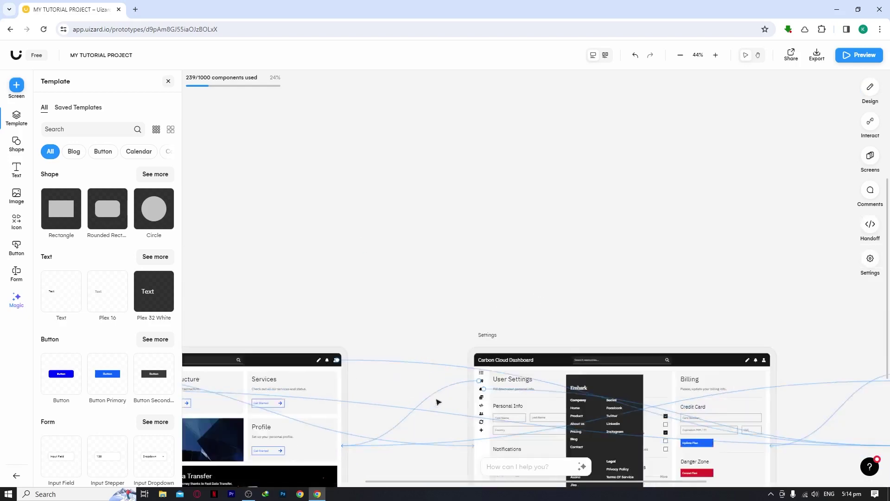
{"action": "scroll", "coordinate": [650, 349], "scroll_direction": "up", "scroll_amount": 7}
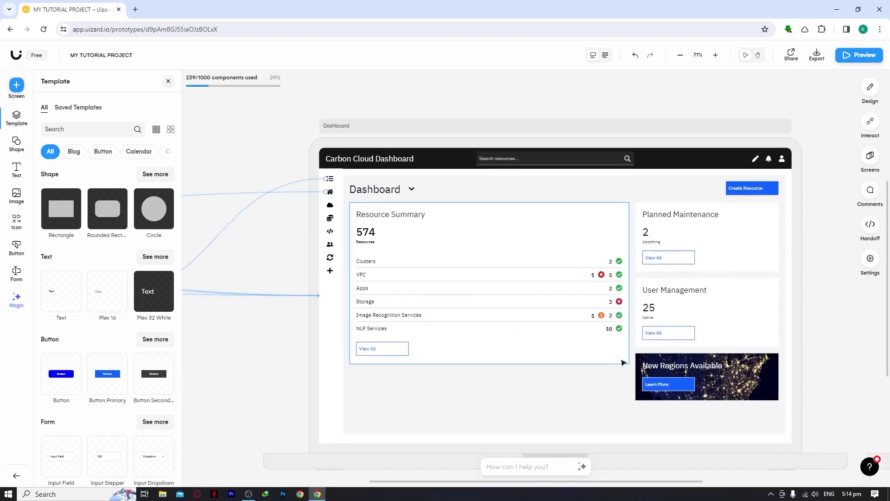
{"action": "left_click", "coordinate": [860, 55]}
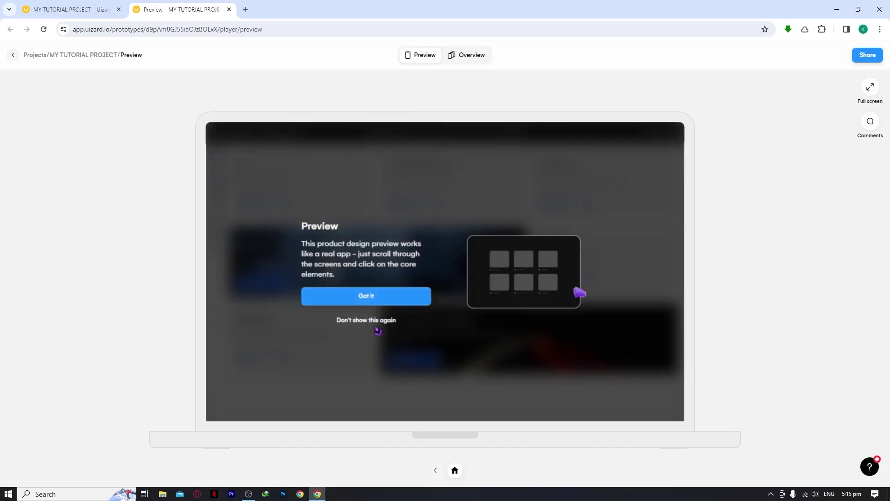
{"action": "left_click", "coordinate": [378, 324]}
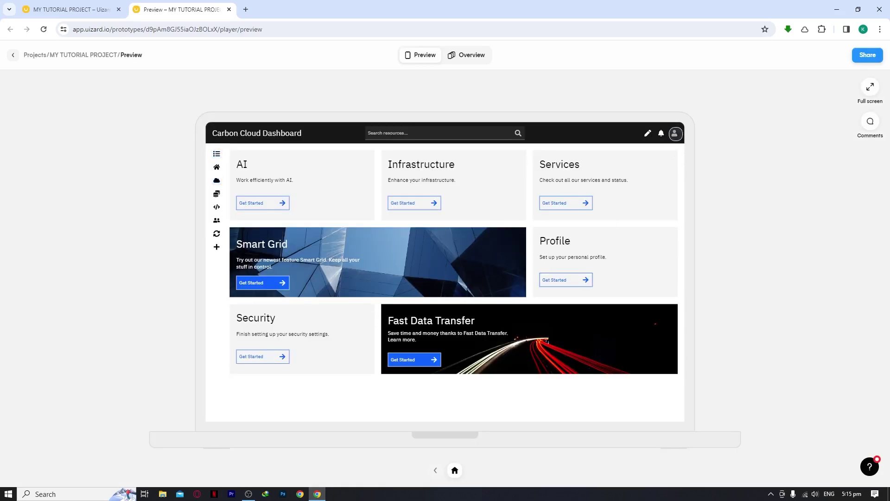
{"action": "left_click", "coordinate": [676, 133]}
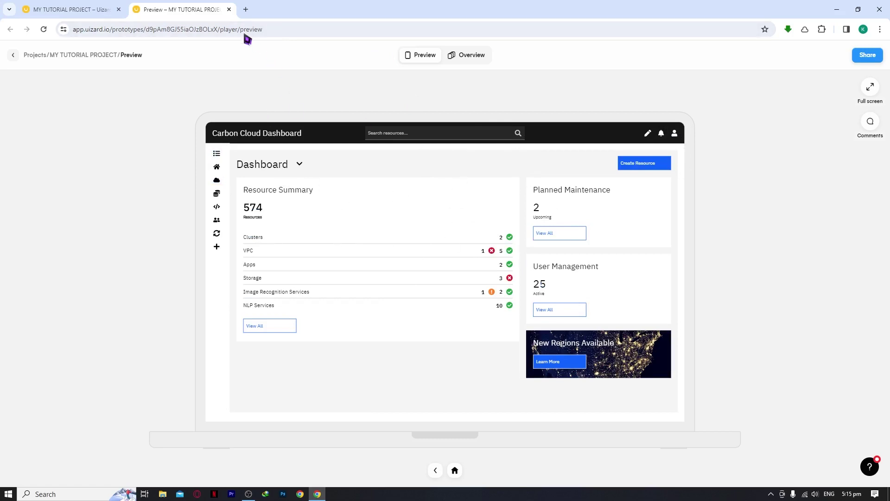
{"action": "left_click", "coordinate": [229, 9]}
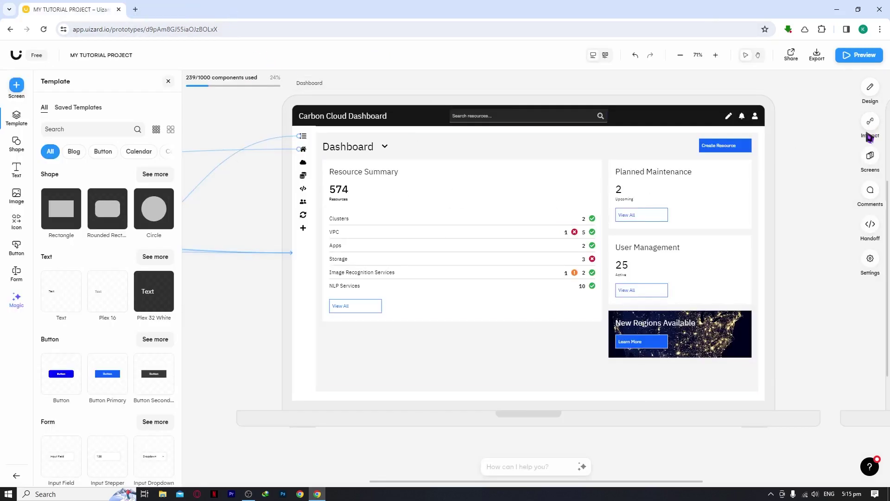
Open the screens overview and Comments panel, then check the Share dialog's member roles.
{"action": "left_click", "coordinate": [871, 159]}
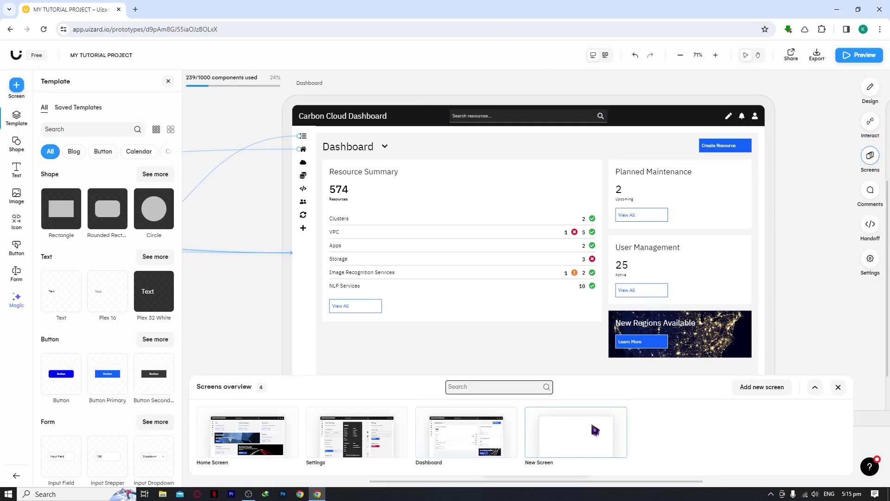
{"action": "left_click", "coordinate": [871, 204]}
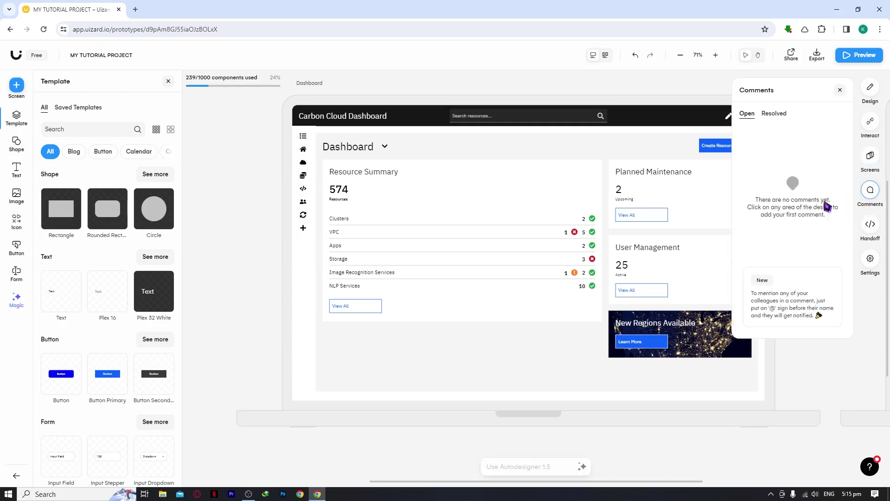
{"action": "left_click", "coordinate": [790, 60]}
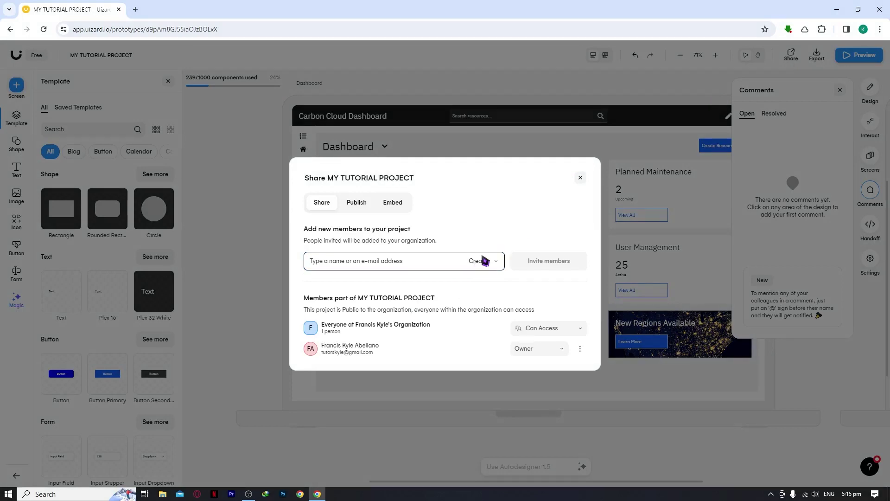
{"action": "left_click", "coordinate": [485, 261]}
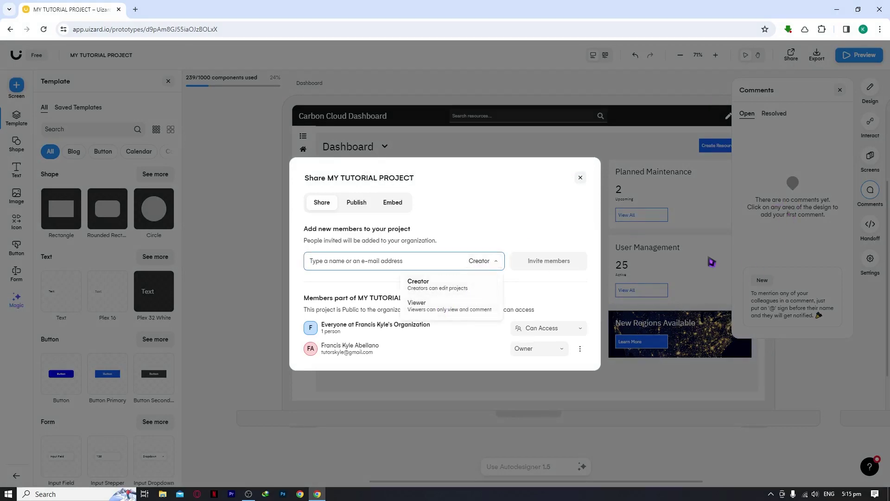
{"action": "left_click", "coordinate": [807, 199]}
{"action": "left_click", "coordinate": [807, 201]}
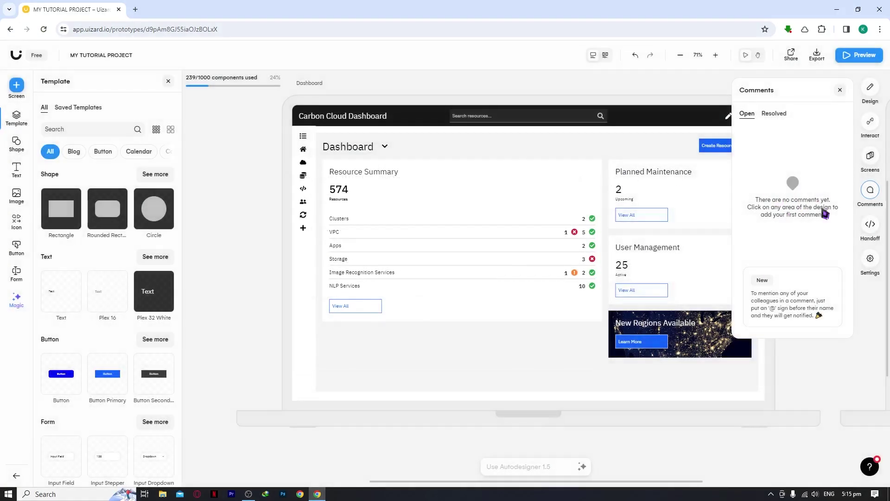
View developer handoff and project details without changes, zoom out, and close Settings.
{"action": "left_click", "coordinate": [871, 230]}
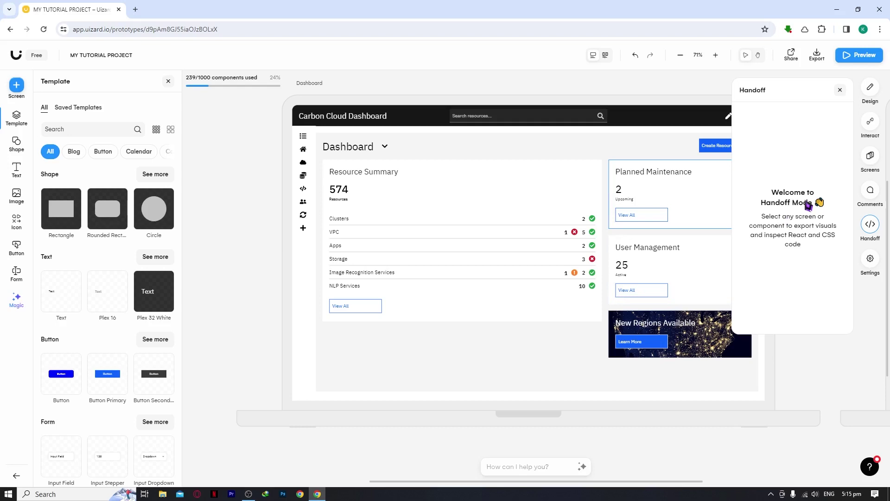
{"action": "left_click", "coordinate": [870, 261]}
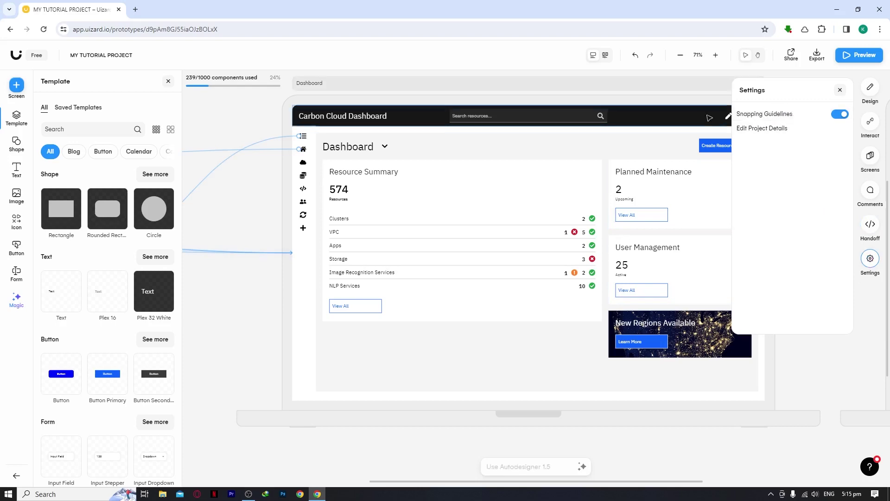
{"action": "left_click", "coordinate": [799, 131]}
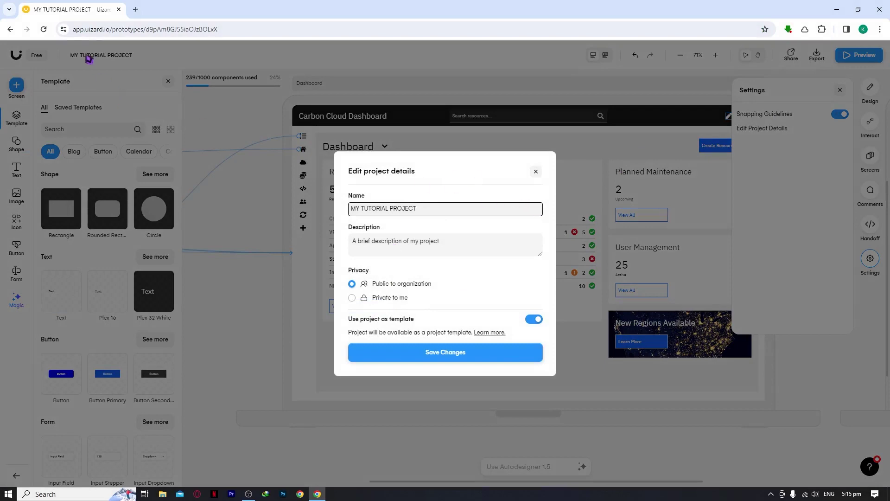
{"action": "left_click", "coordinate": [536, 172]}
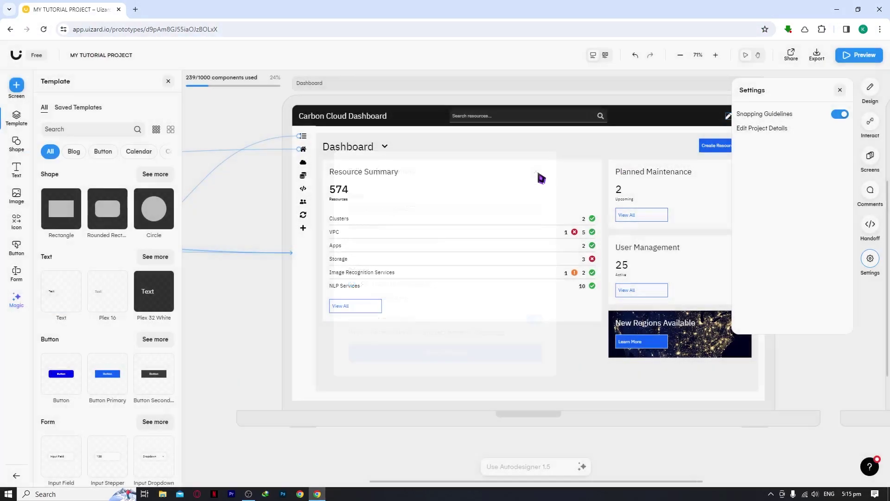
{"action": "scroll", "coordinate": [381, 186], "scroll_direction": "left", "scroll_amount": 3}
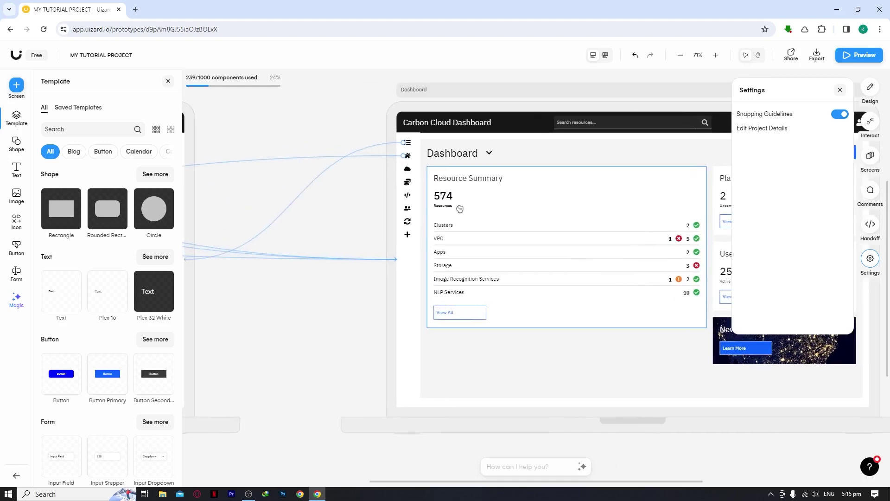
{"action": "scroll", "coordinate": [462, 211], "scroll_direction": "down", "scroll_amount": 3}
{"action": "scroll", "coordinate": [463, 211], "scroll_direction": "down", "scroll_amount": 5}
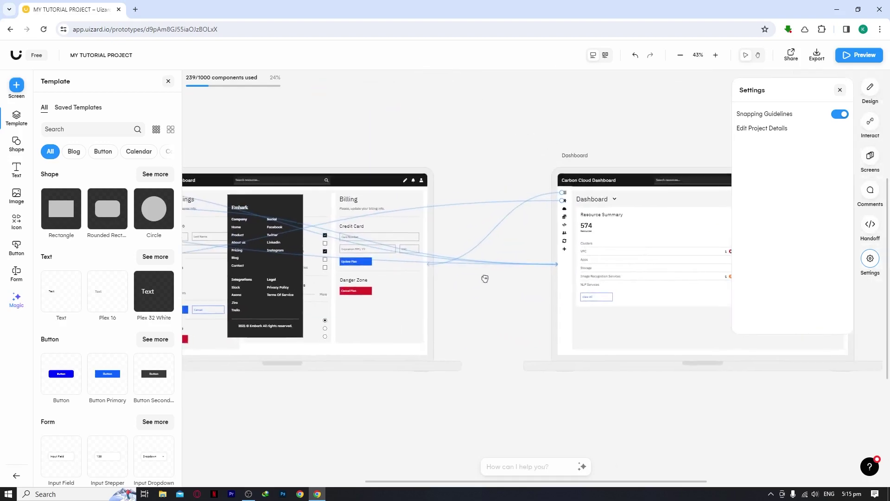
{"action": "left_click", "coordinate": [840, 89]}
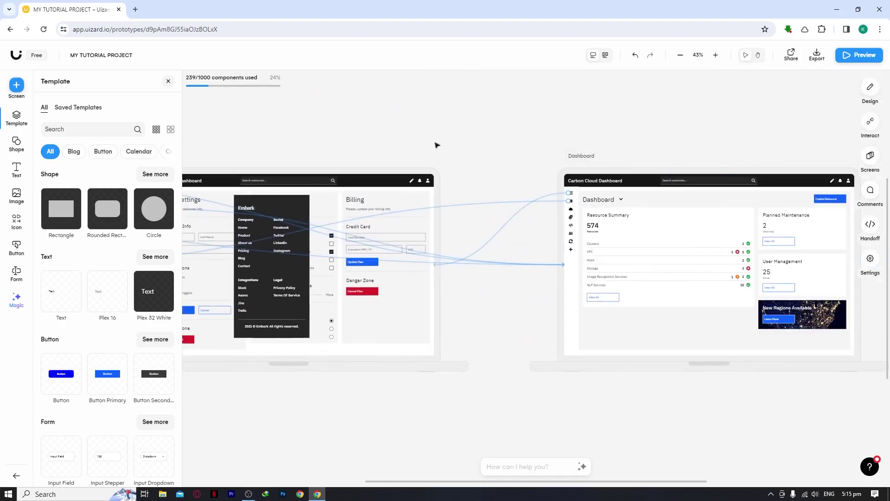
{"action": "scroll", "coordinate": [433, 145], "scroll_direction": "down", "scroll_amount": 4}
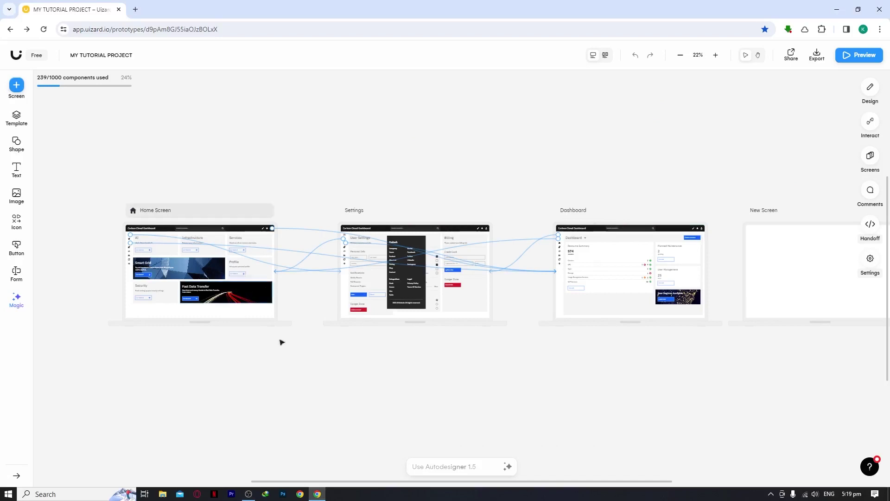
Show the Magic AI tools list and scroll through it from Autodesigner to Focus Predictor.
{"action": "left_click", "coordinate": [18, 303]}
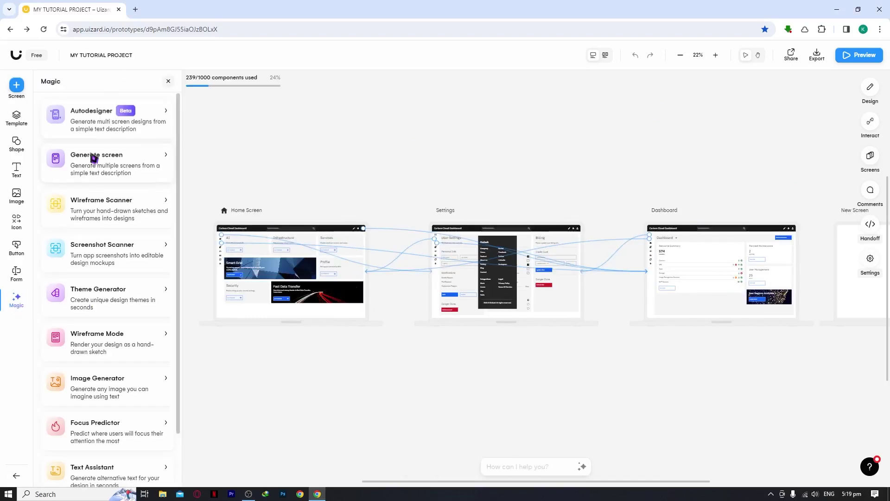
{"action": "scroll", "coordinate": [100, 153], "scroll_direction": "down", "scroll_amount": 1}
{"action": "scroll", "coordinate": [102, 198], "scroll_direction": "up", "scroll_amount": 1}
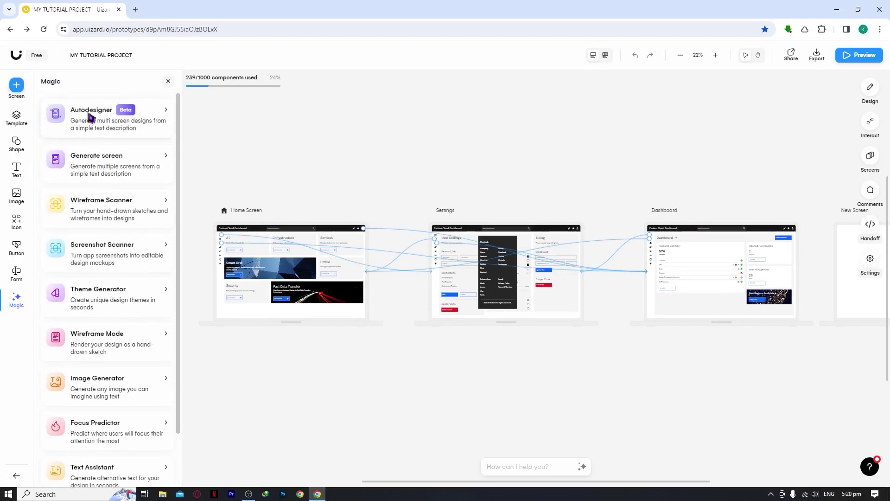
{"action": "scroll", "coordinate": [115, 133], "scroll_direction": "down", "scroll_amount": 1}
{"action": "scroll", "coordinate": [109, 238], "scroll_direction": "up", "scroll_amount": 1}
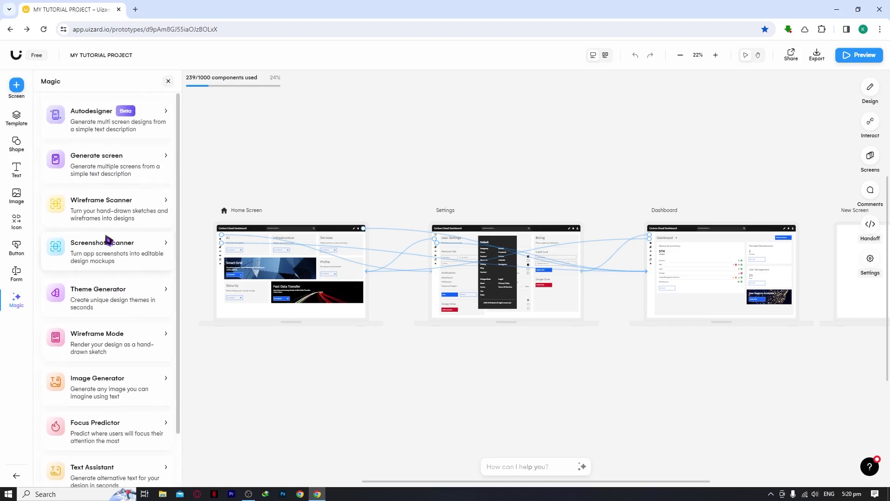
{"action": "scroll", "coordinate": [104, 232], "scroll_direction": "down", "scroll_amount": 1}
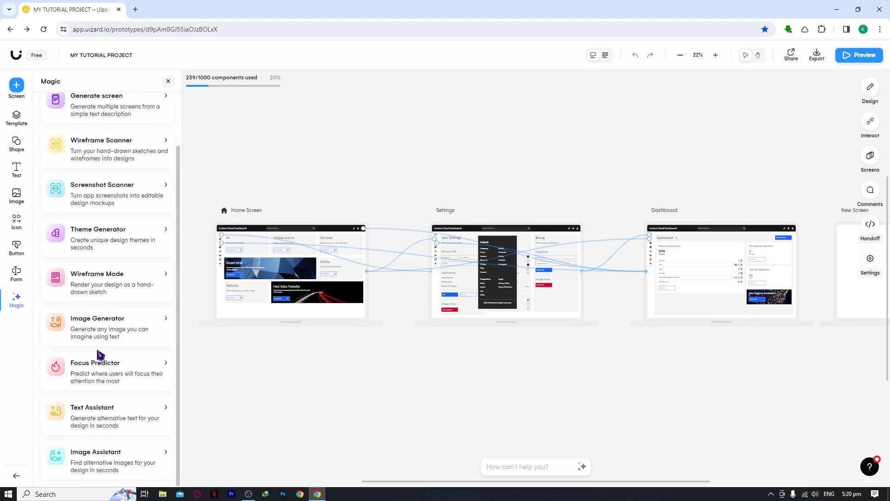
{"action": "scroll", "coordinate": [73, 344], "scroll_direction": "up", "scroll_amount": 1}
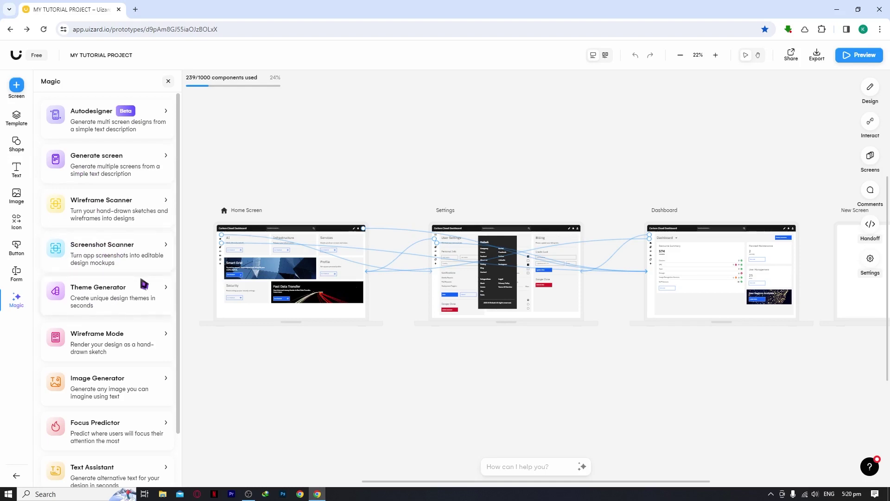
Try Screenshot Scanner and Image Generator, dismissing each, then bring up the Focus Predictor details.
{"action": "left_click", "coordinate": [109, 250]}
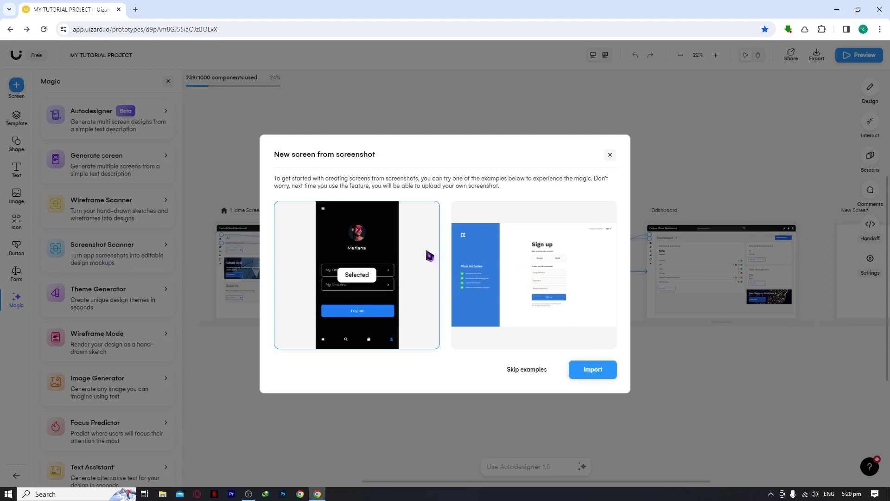
{"action": "left_click", "coordinate": [610, 155]}
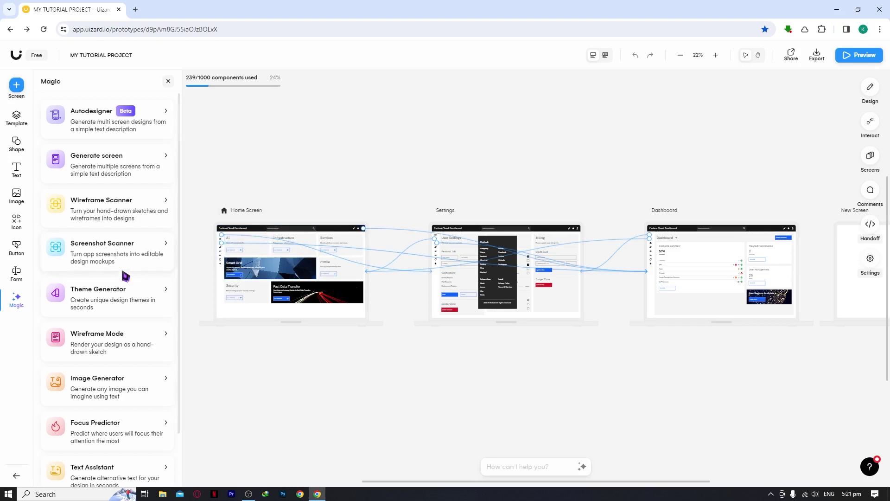
{"action": "scroll", "coordinate": [115, 302], "scroll_direction": "down", "scroll_amount": 1}
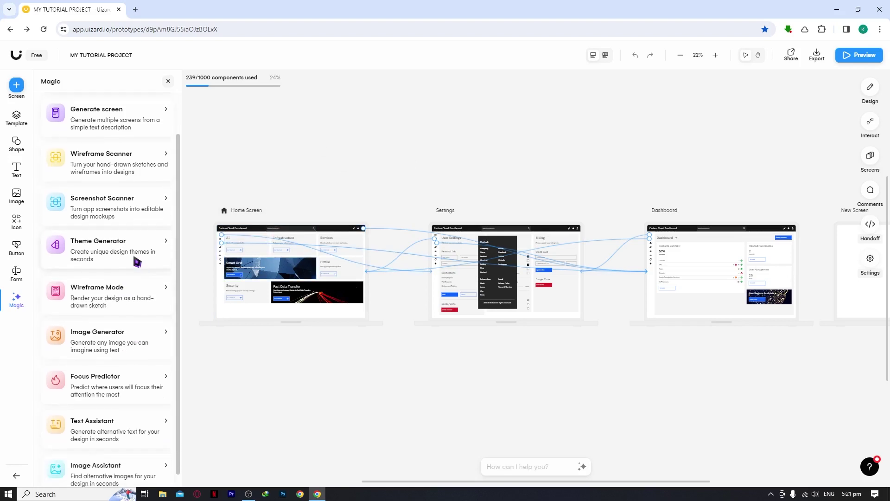
{"action": "left_click", "coordinate": [103, 341]}
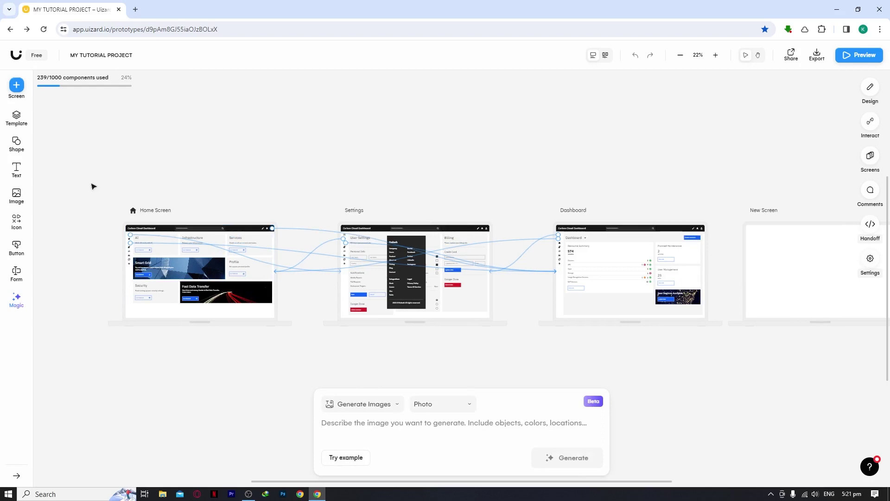
{"action": "left_click", "coordinate": [17, 299]}
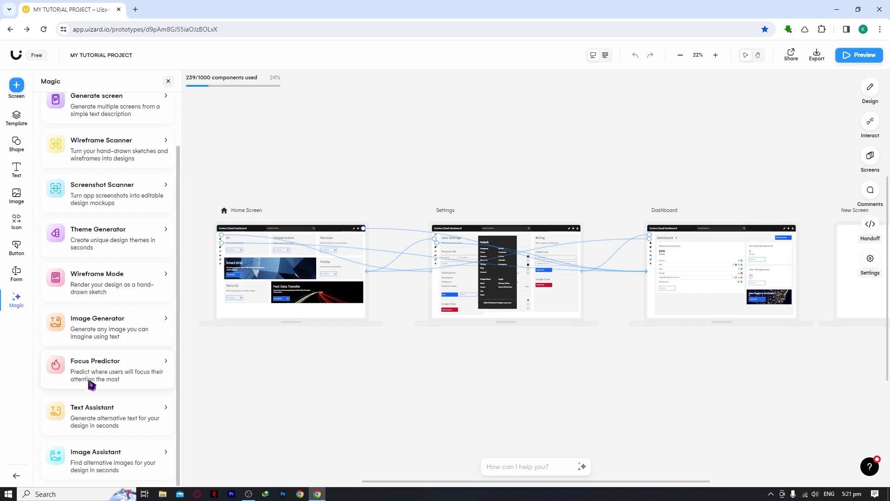
{"action": "left_click", "coordinate": [102, 380]}
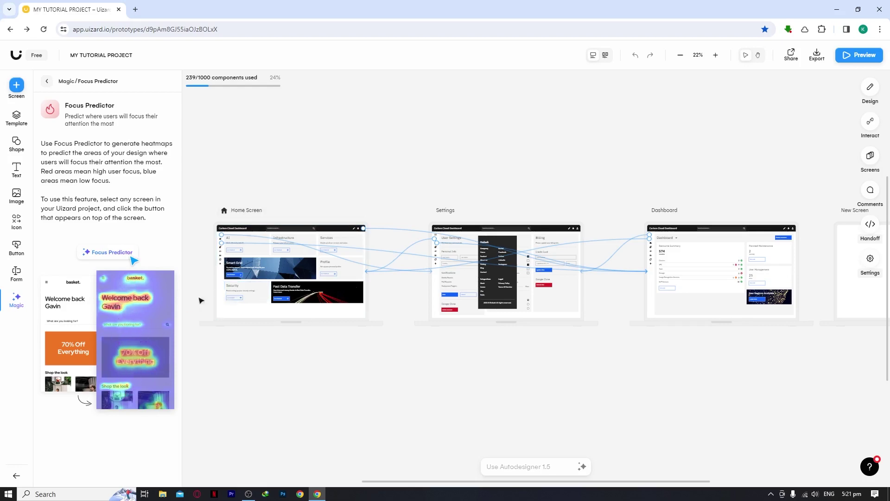
Run Focus Predictor on the Home Screen, close the heatmap, and return to the Magic tools.
{"action": "scroll", "coordinate": [201, 301], "scroll_direction": "up", "scroll_amount": 5}
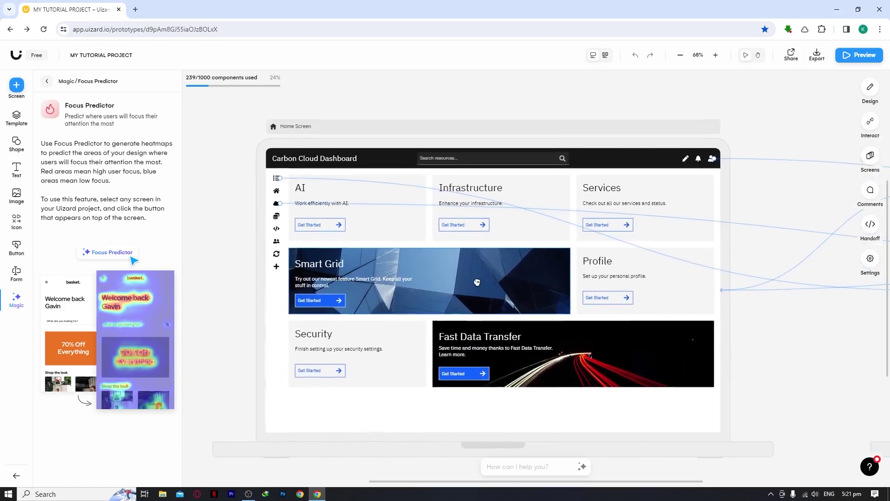
{"action": "left_click", "coordinate": [413, 144]}
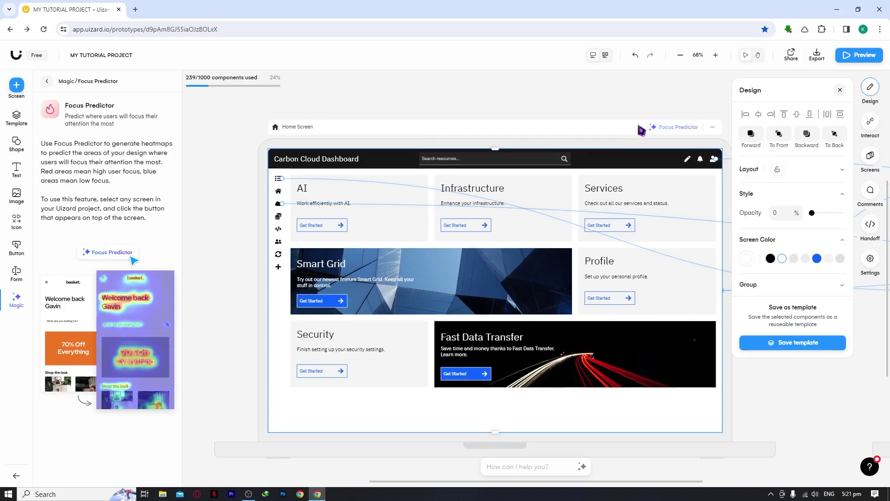
{"action": "left_click", "coordinate": [669, 130]}
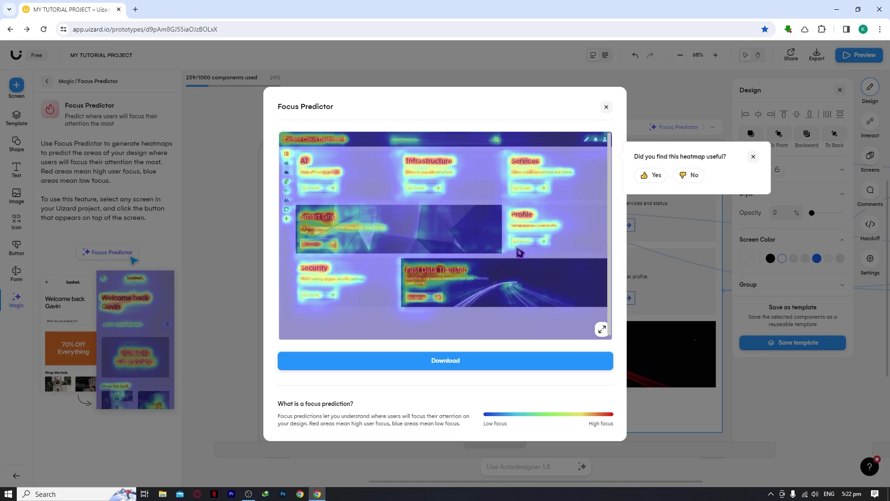
{"action": "left_click", "coordinate": [605, 108]}
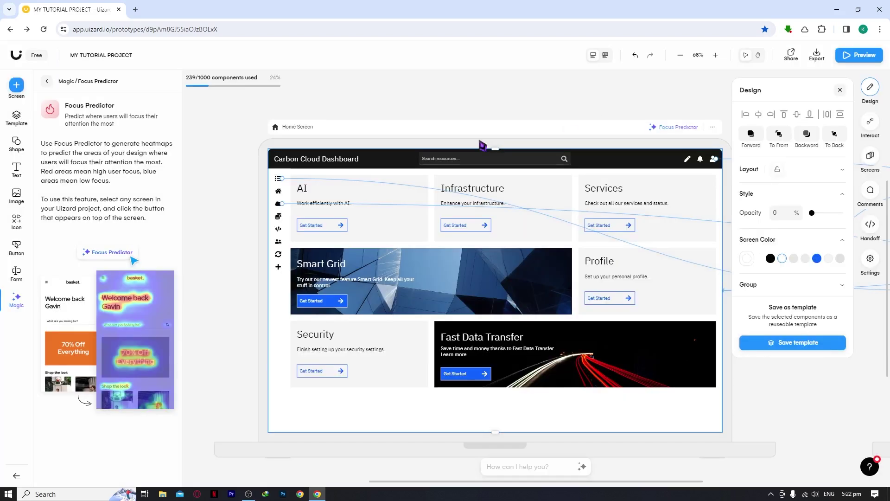
{"action": "left_click", "coordinate": [23, 296]}
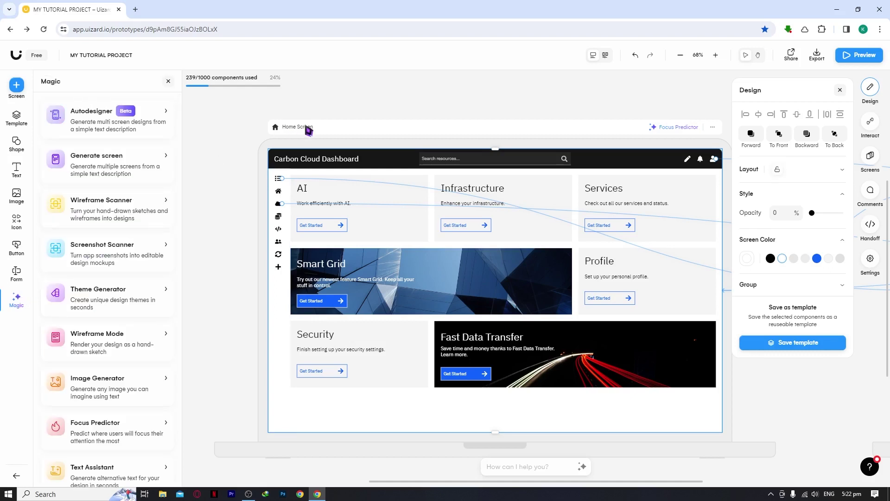